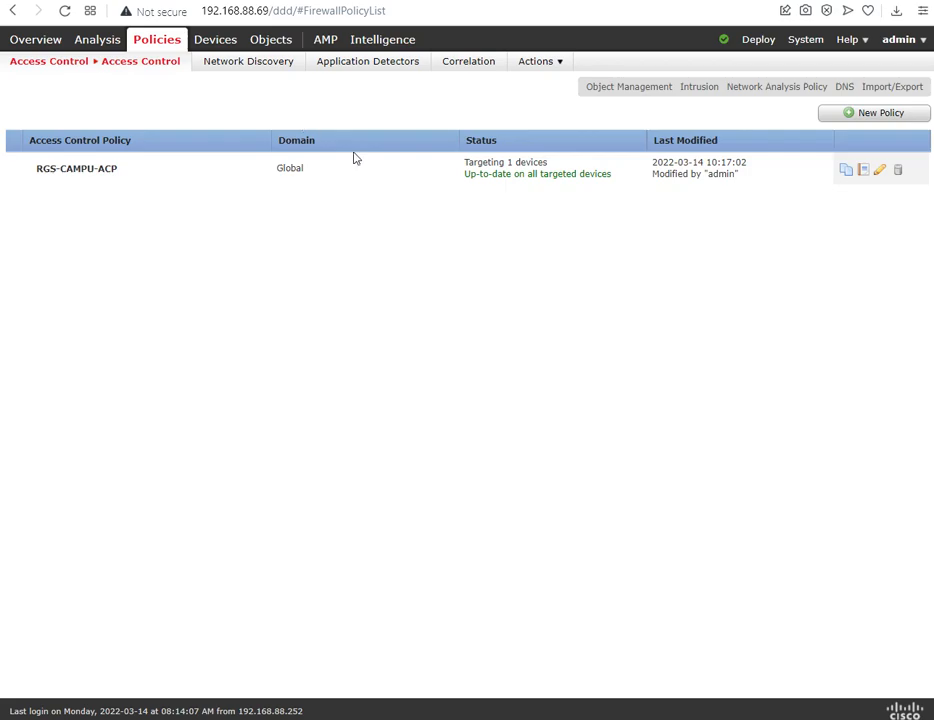
Step: Open the RGS-CAMPU-ACP access control policy and widen the Name column of its rule list
click(124, 172)
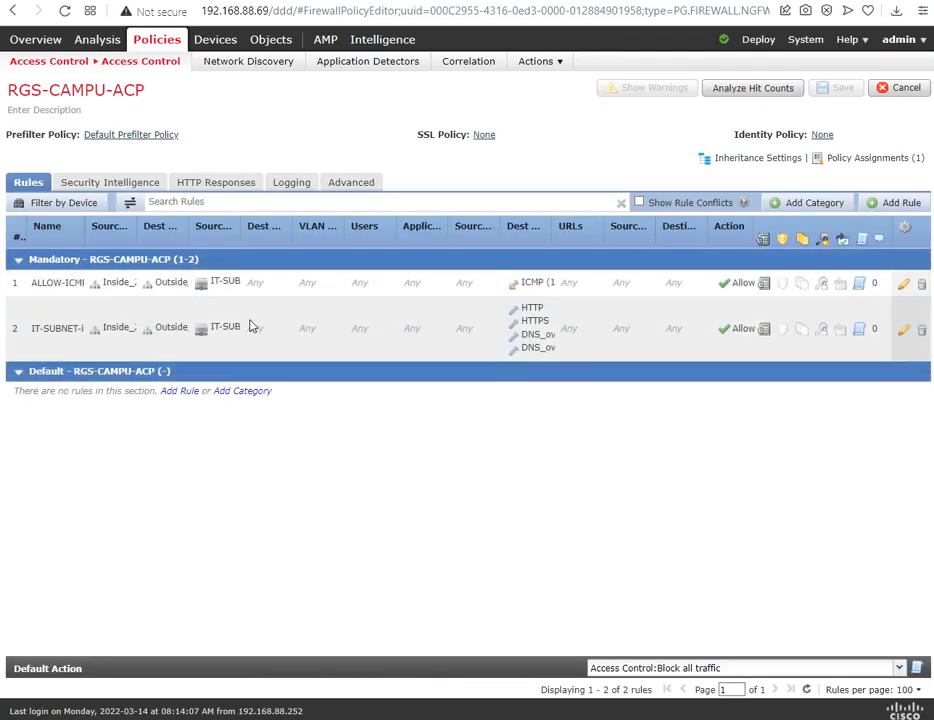
drag(86, 239, 127, 241)
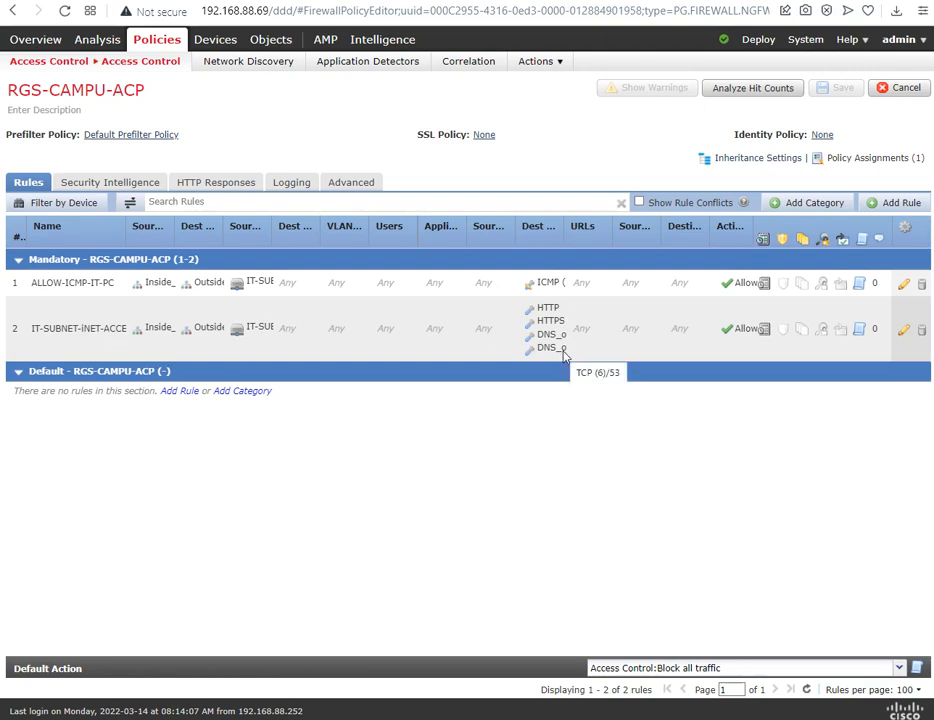
Step: Switch to the RGS-WIN-CLIENT virtual machine, test Facebook access in Chrome, and minimize the machine's window
mouse_move(507, 718)
click(505, 688)
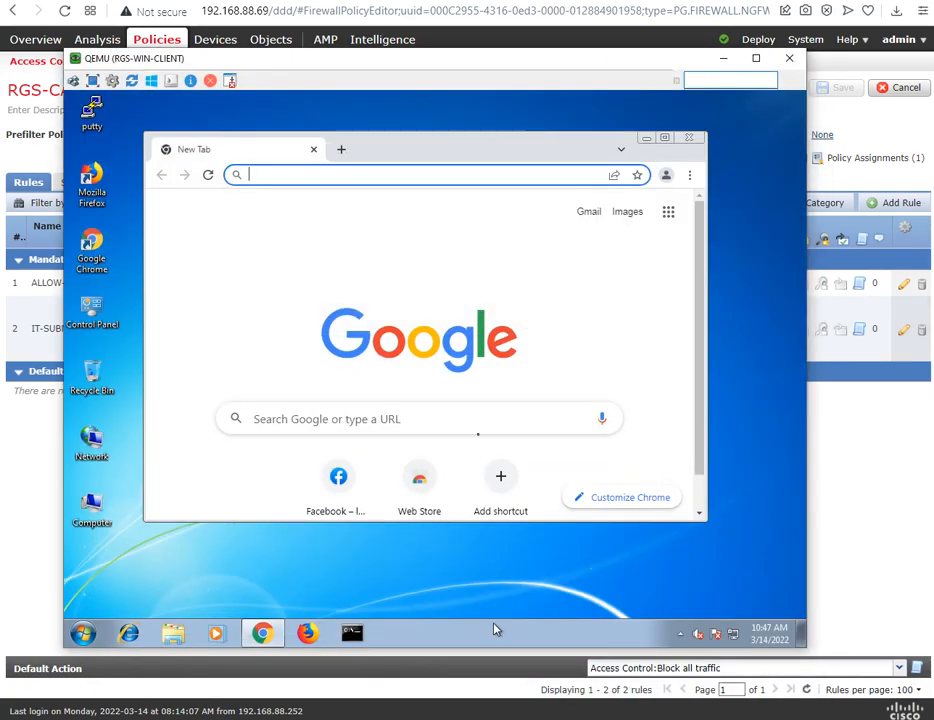
scroll(463, 405, down, 1)
click(345, 438)
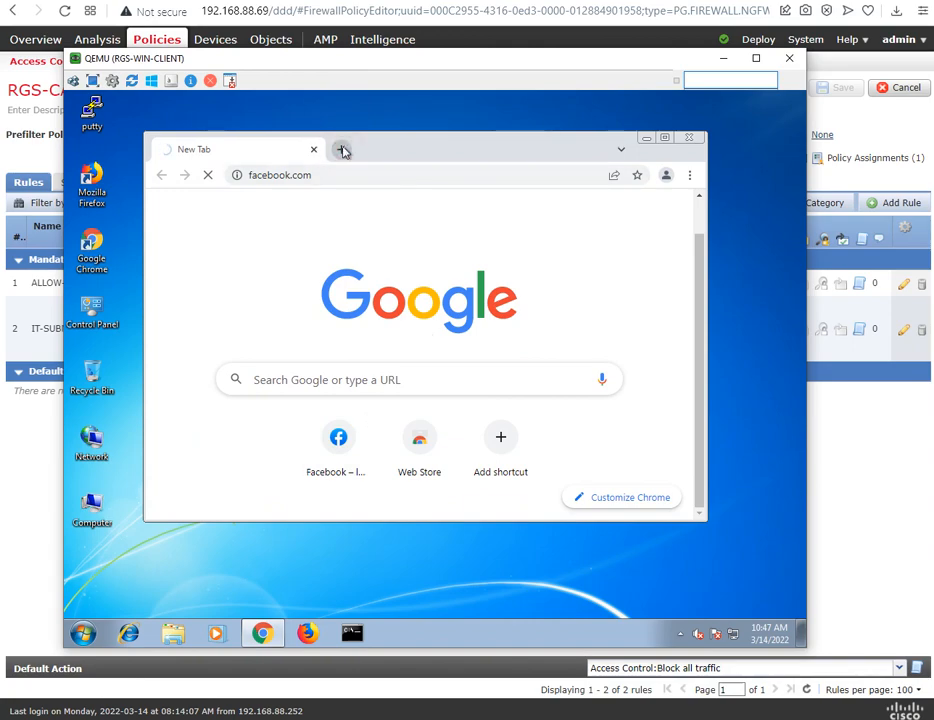
click(342, 150)
click(269, 160)
click(354, 152)
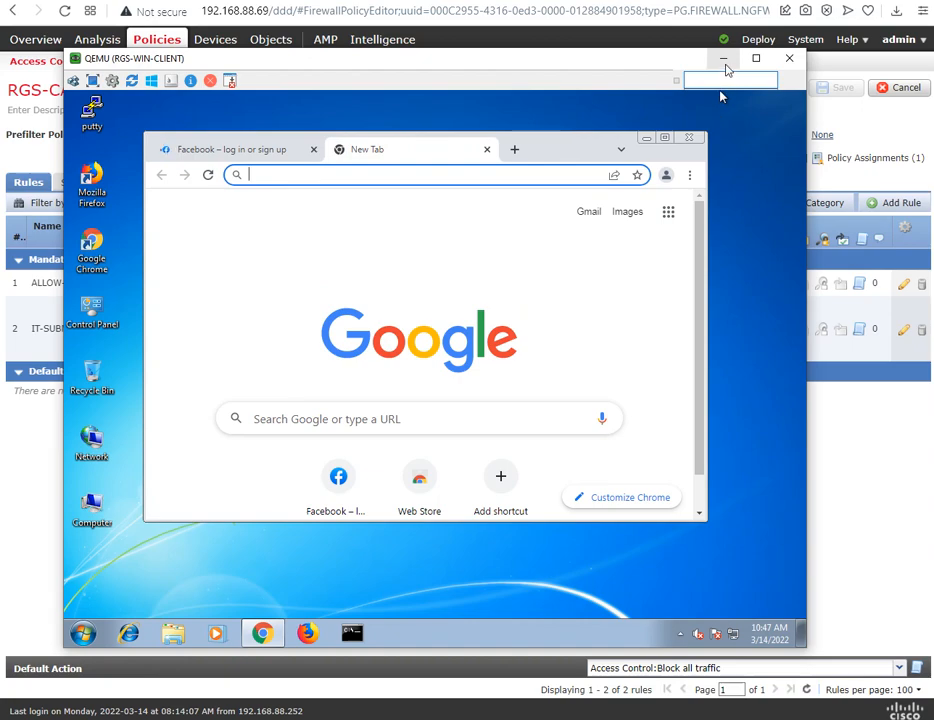
click(726, 62)
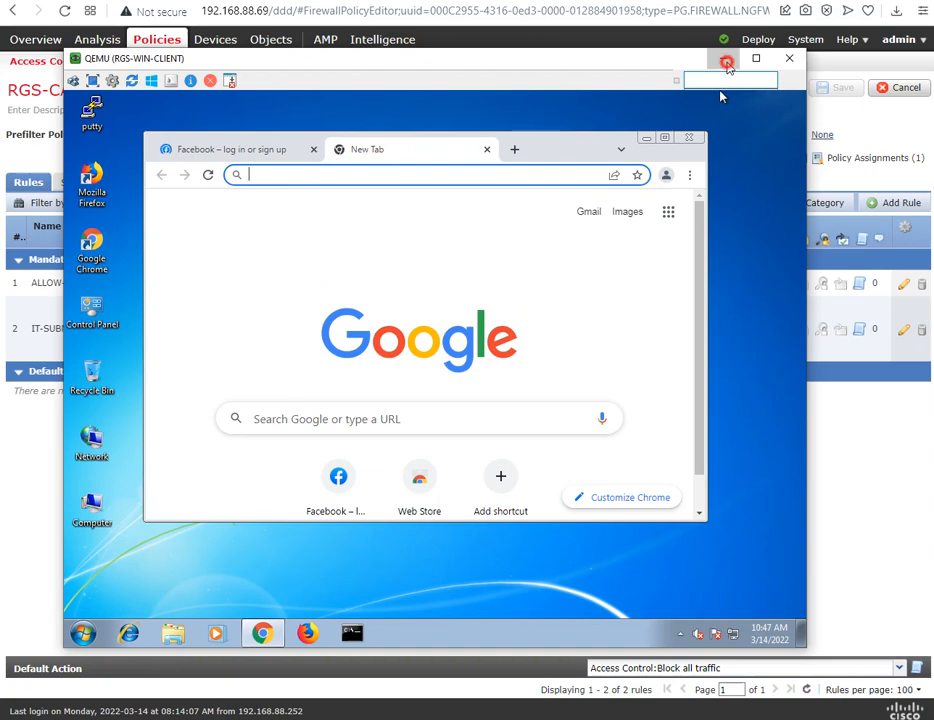
Step: Review the Summary Dashboard's Network widgets for applications, risk, business relevance and URL categories, with a brief look at Threats
click(45, 62)
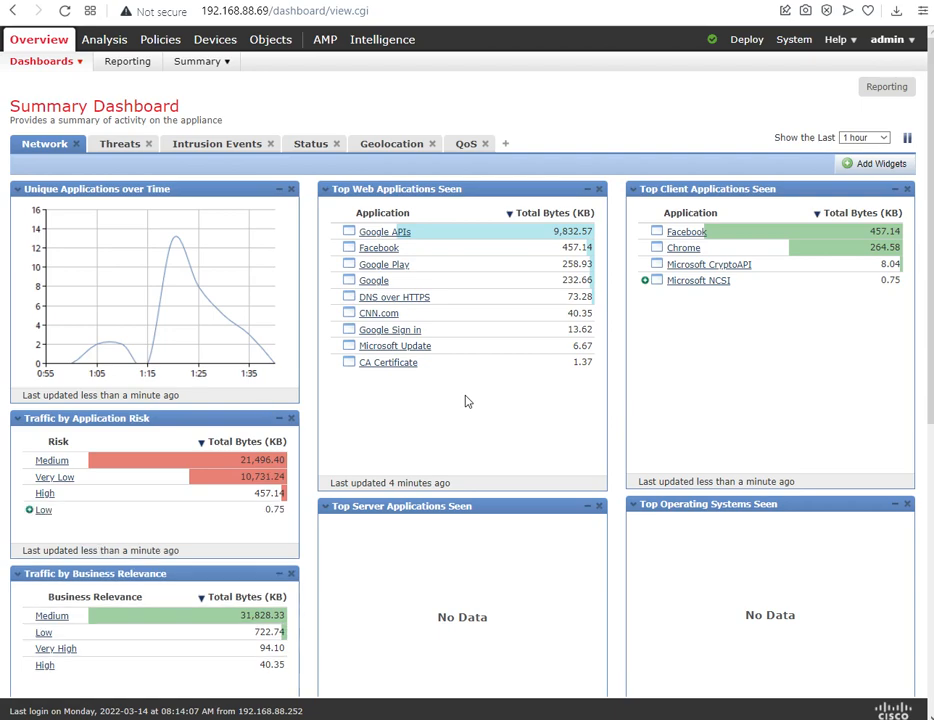
scroll(465, 401, down, 5)
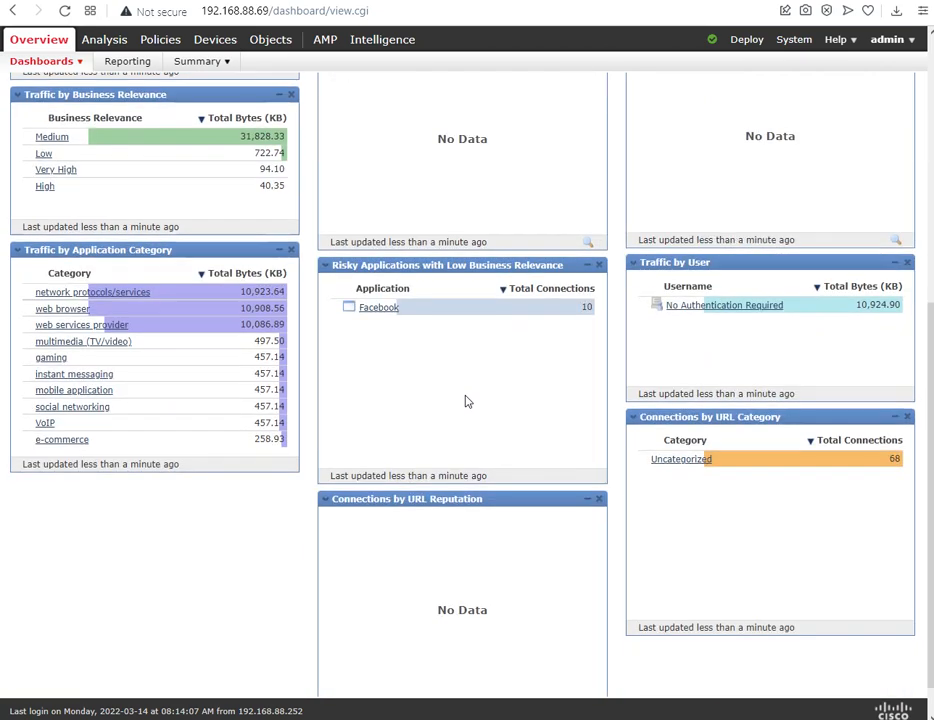
scroll(465, 401, up, 5)
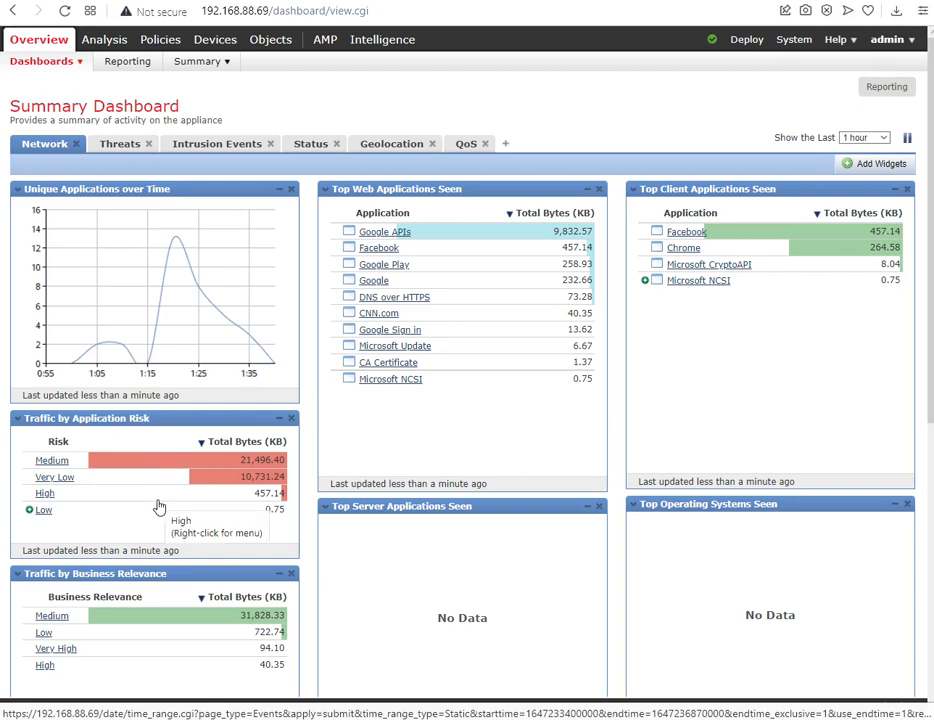
scroll(437, 487, down, 3)
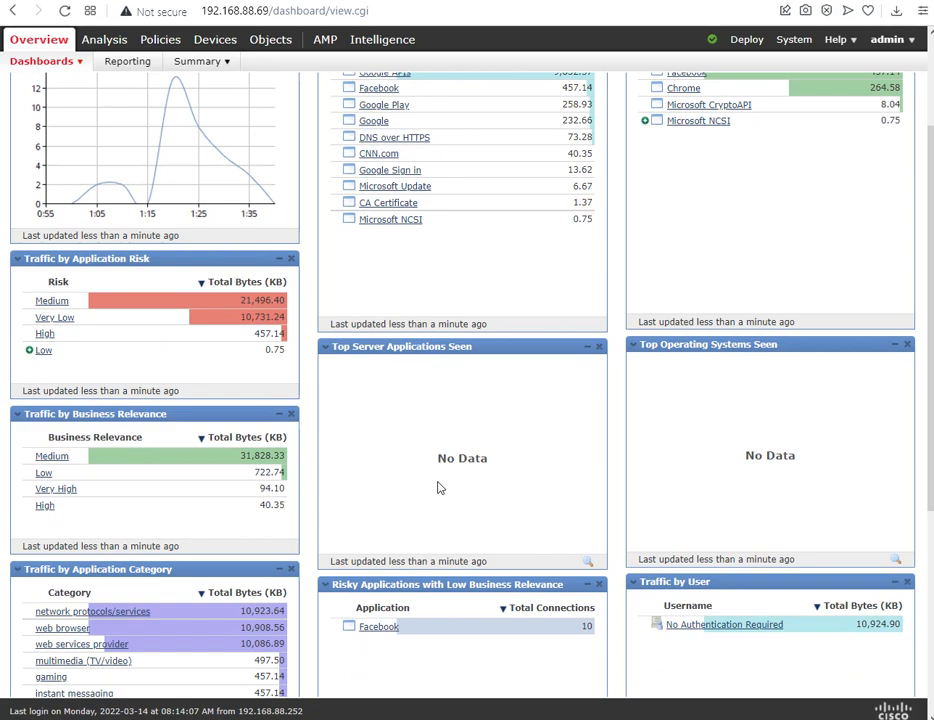
scroll(437, 487, down, 3)
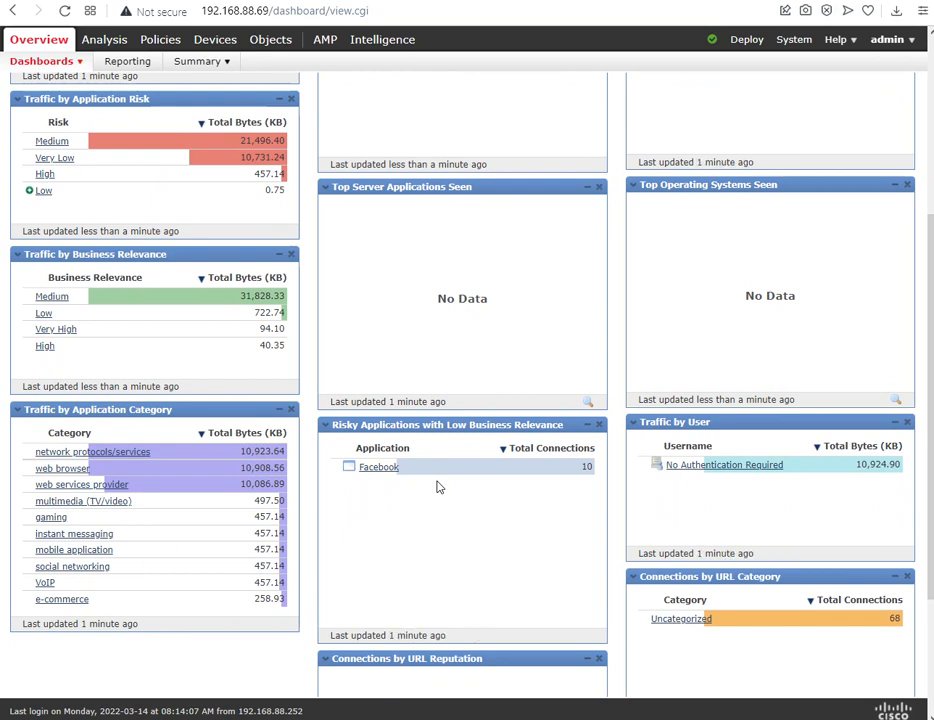
scroll(437, 487, down, 1)
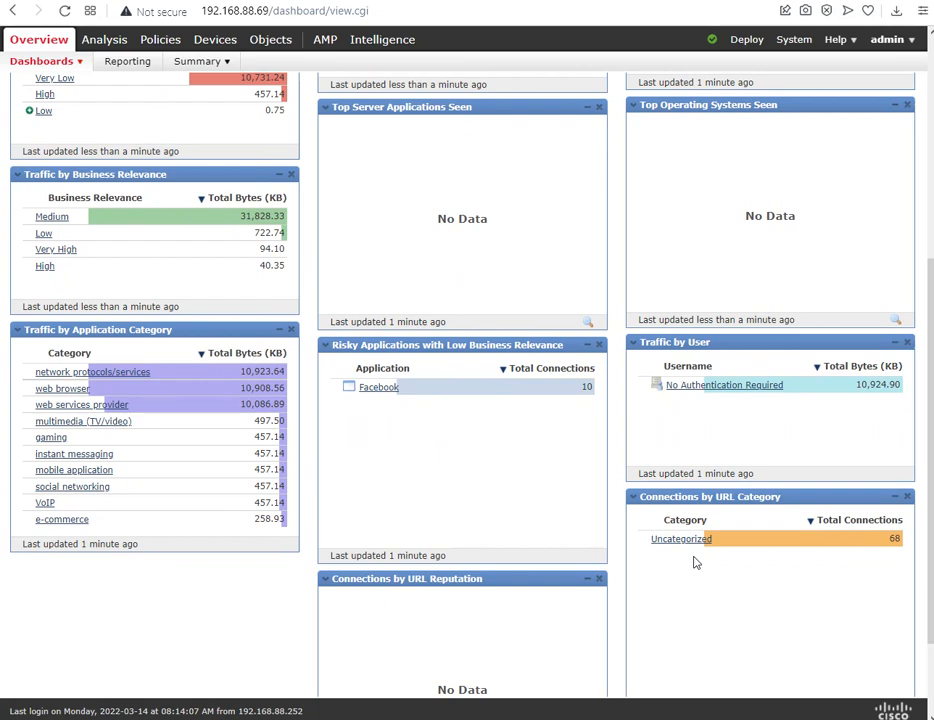
scroll(695, 563, up, 5)
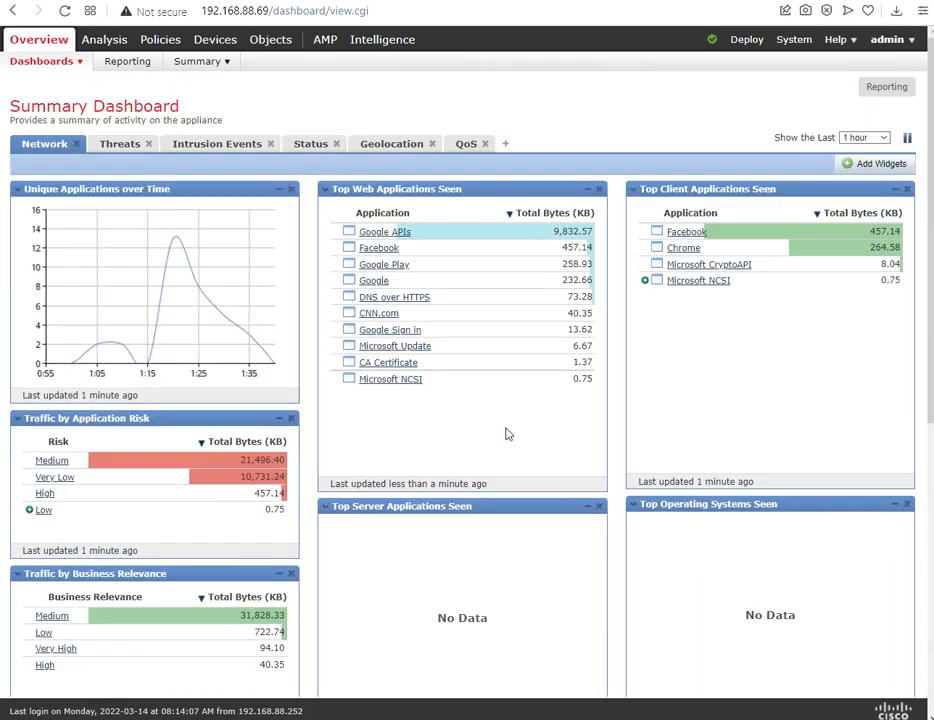
click(120, 147)
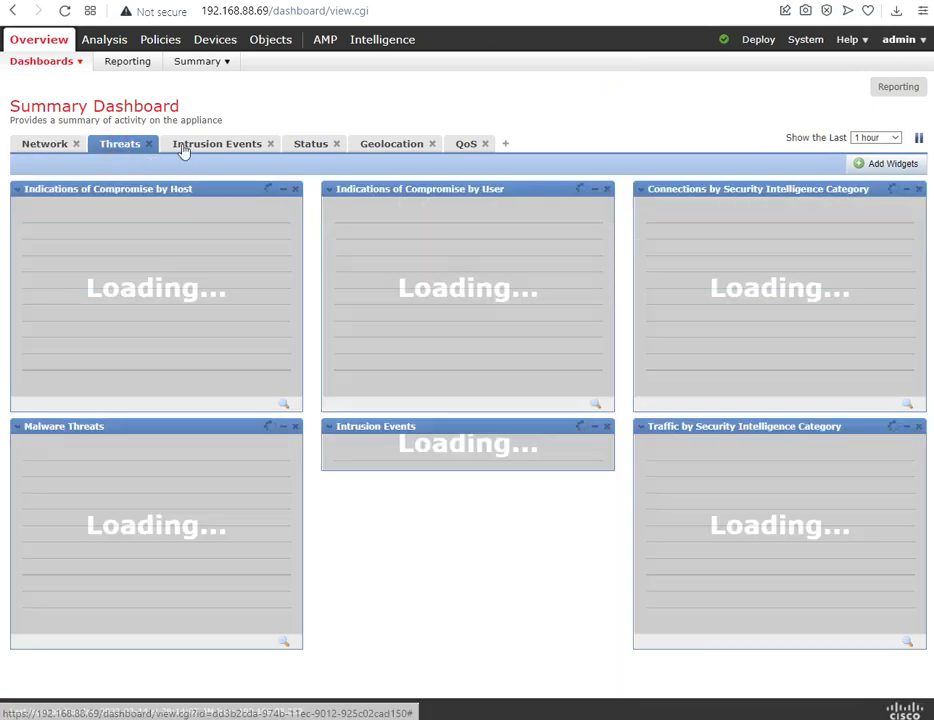
click(46, 145)
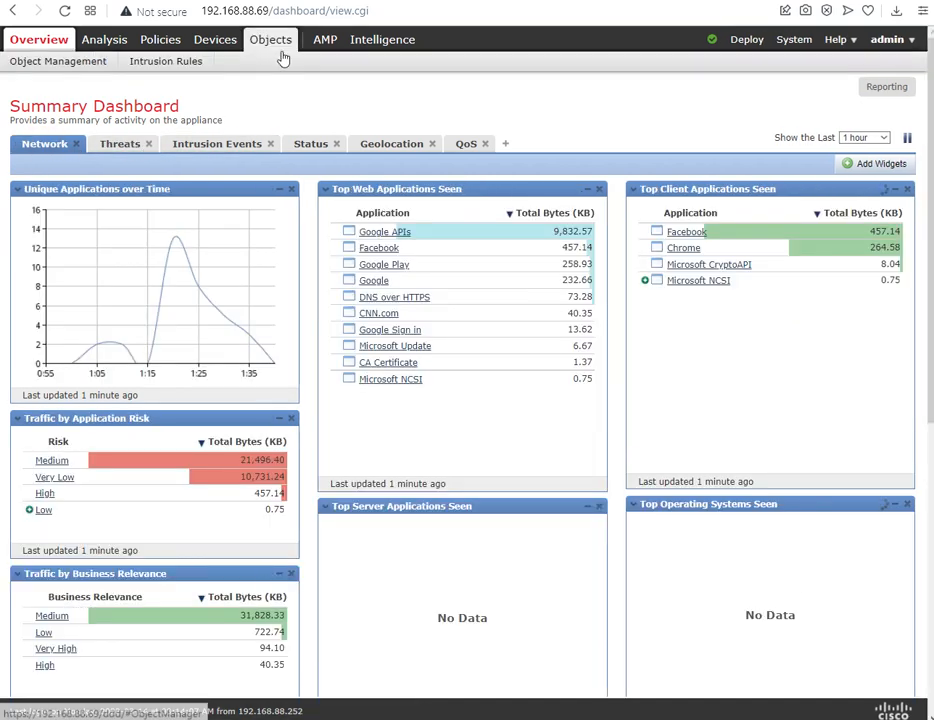
Step: Go to the prefilter policies and open the Default Prefilter Policy
mouse_move(157, 42)
mouse_move(48, 61)
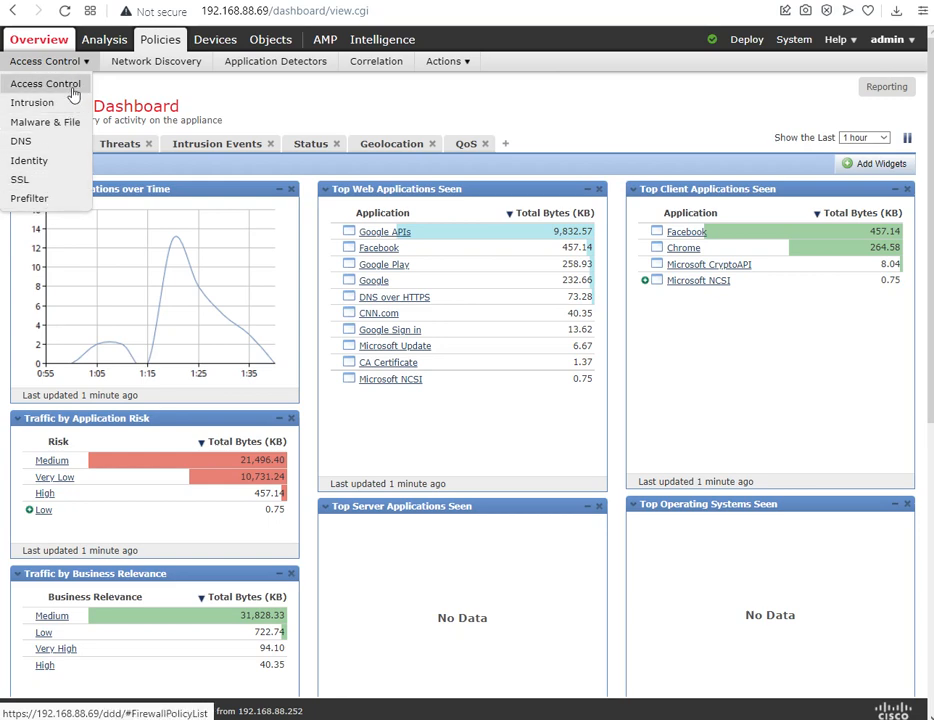
click(37, 200)
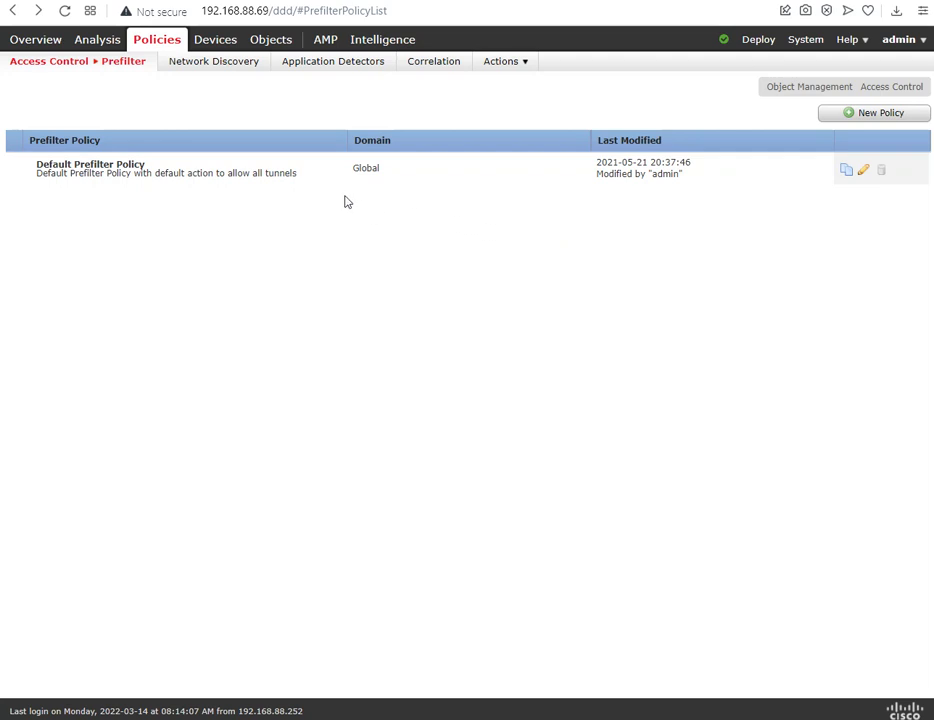
click(200, 1)
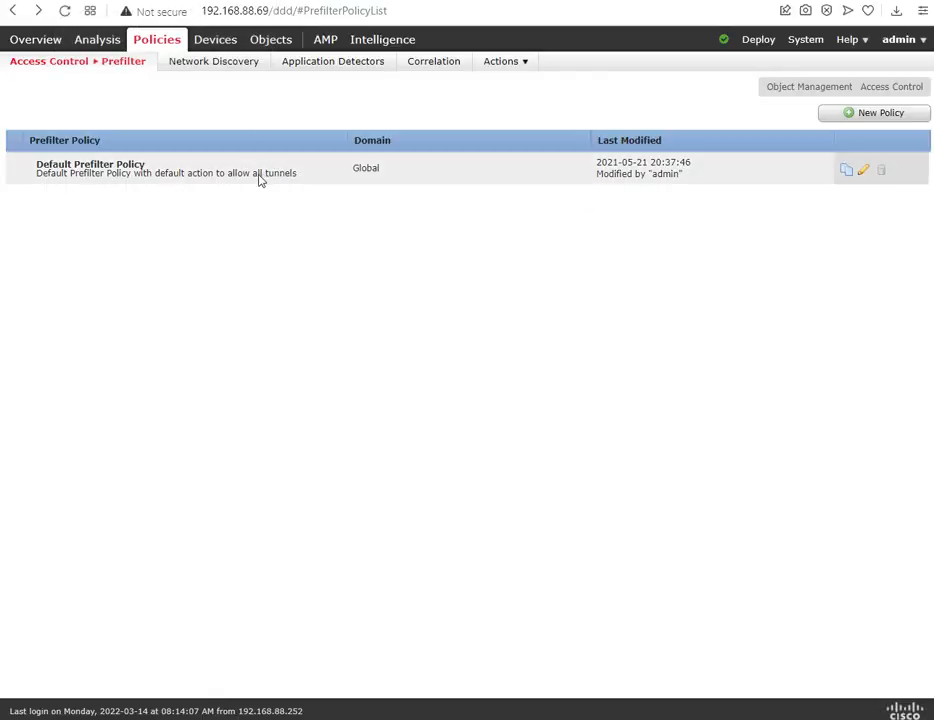
click(113, 175)
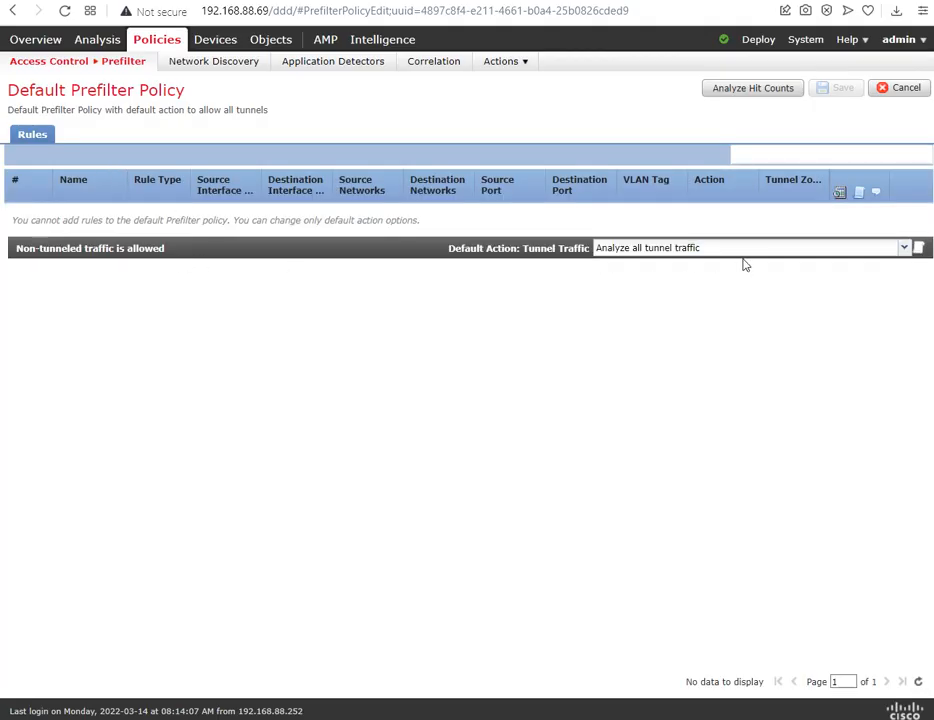
Step: Examine the default action options for tunnel traffic and select Analyze all tunnel traffic
click(683, 250)
click(450, 317)
click(644, 252)
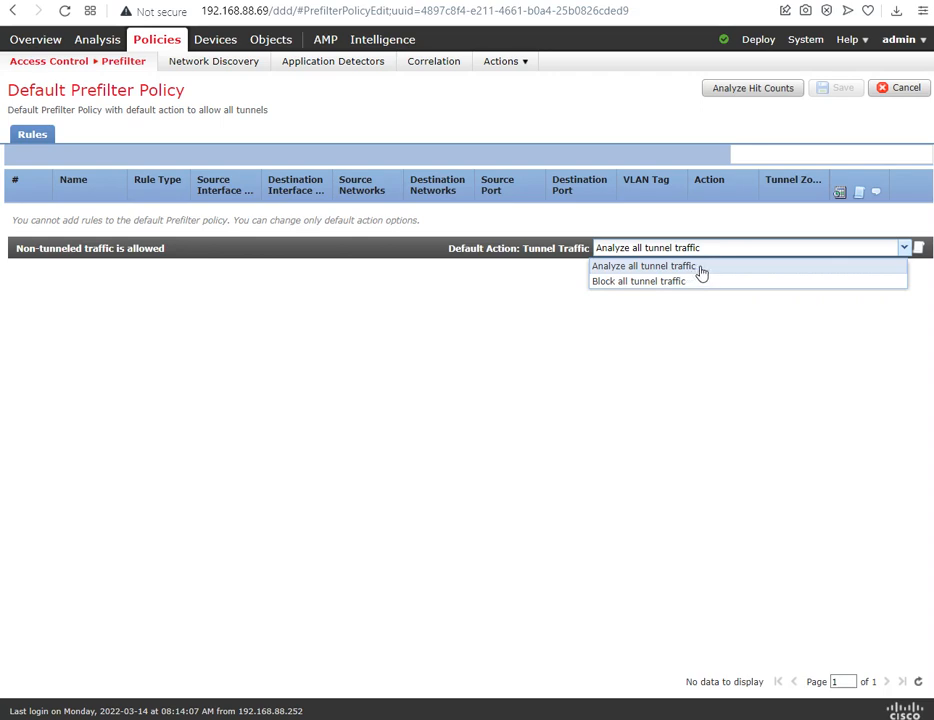
click(647, 270)
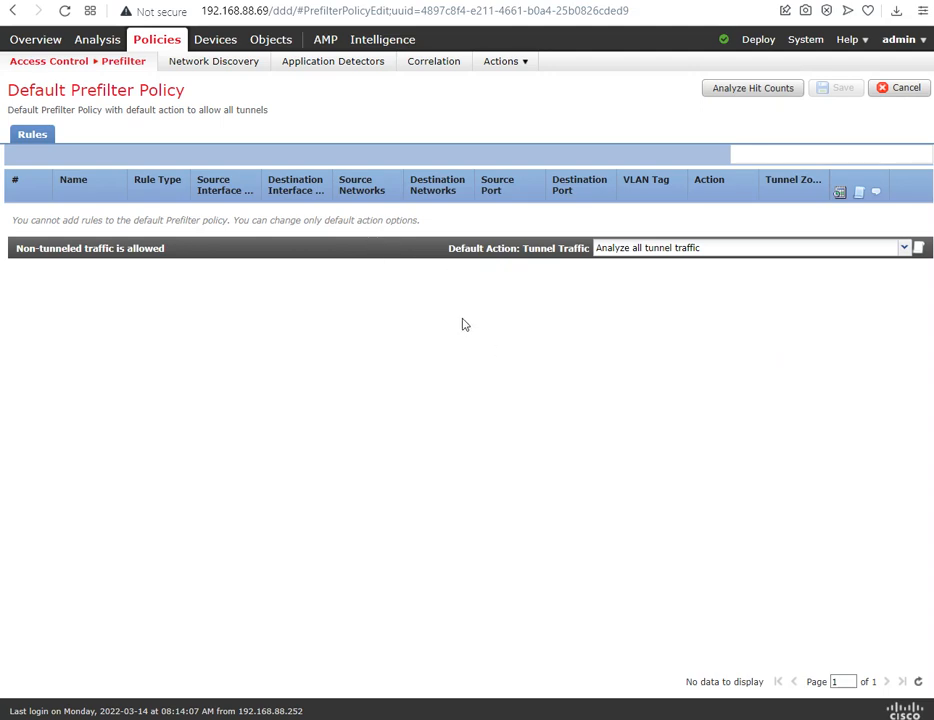
Step: Return to the access control policies and open RGS-CAMPU-ACP
mouse_move(75, 66)
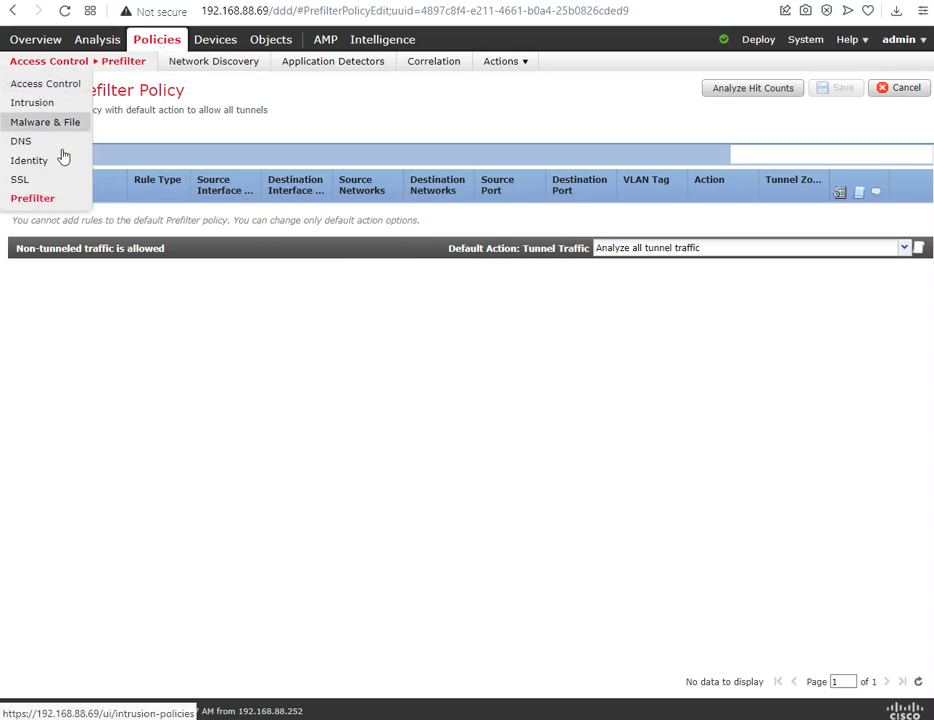
click(34, 84)
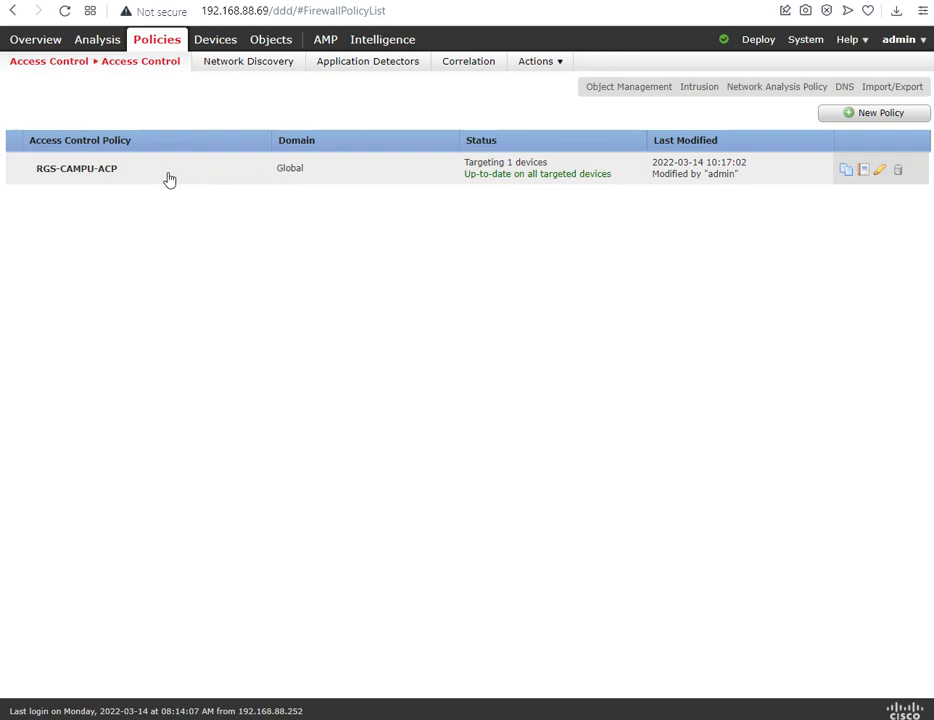
click(692, 1)
click(116, 170)
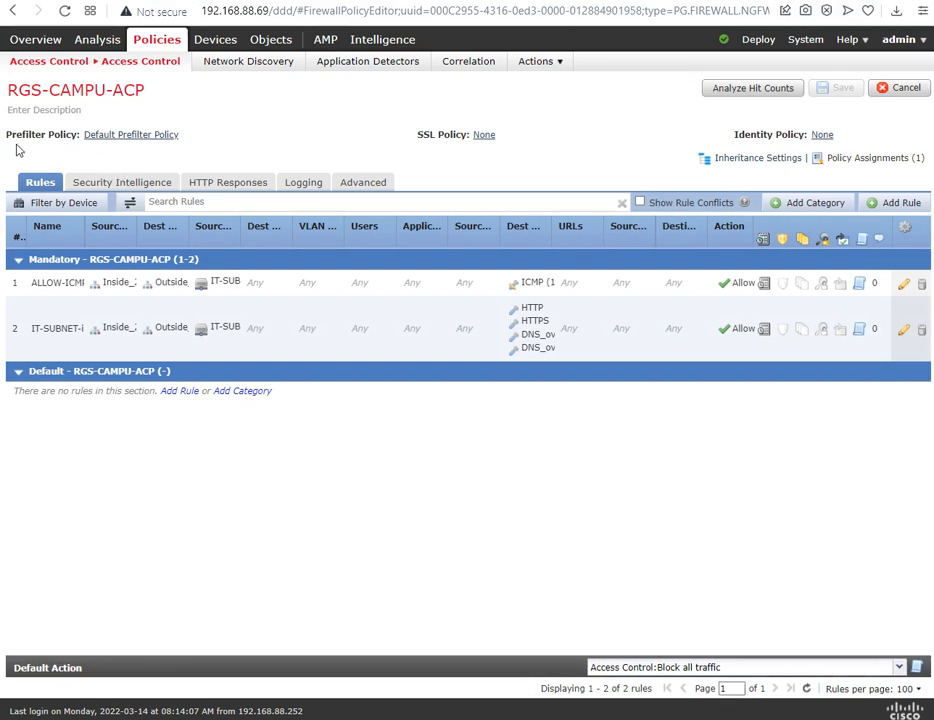
Step: Check which prefilter policies can be assigned to RGS-CAMPU-ACP and cancel the selection
click(190, 143)
mouse_move(95, 40)
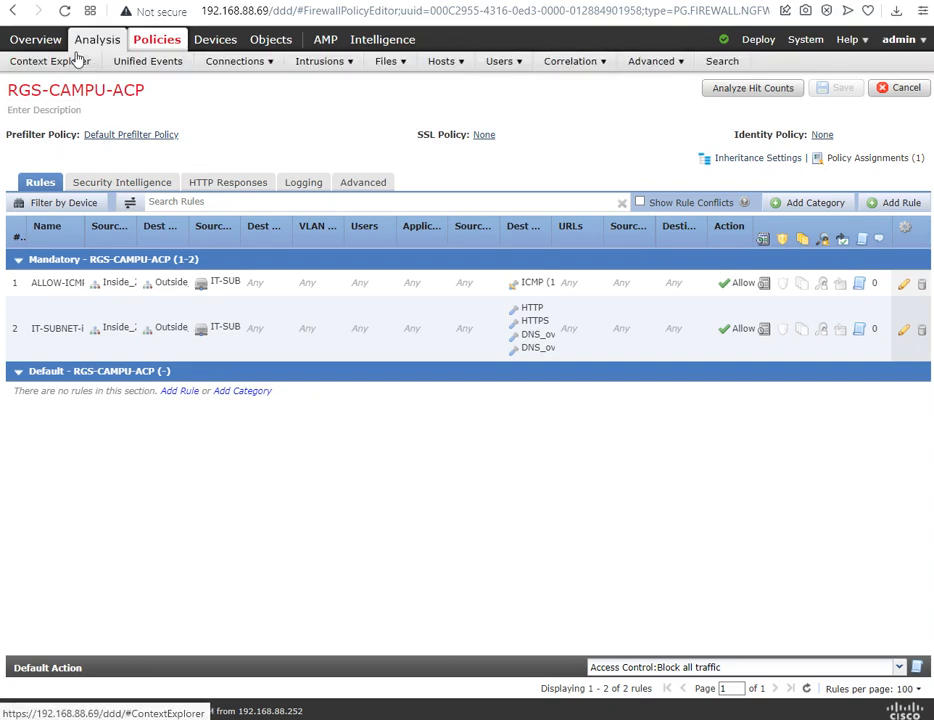
mouse_move(90, 64)
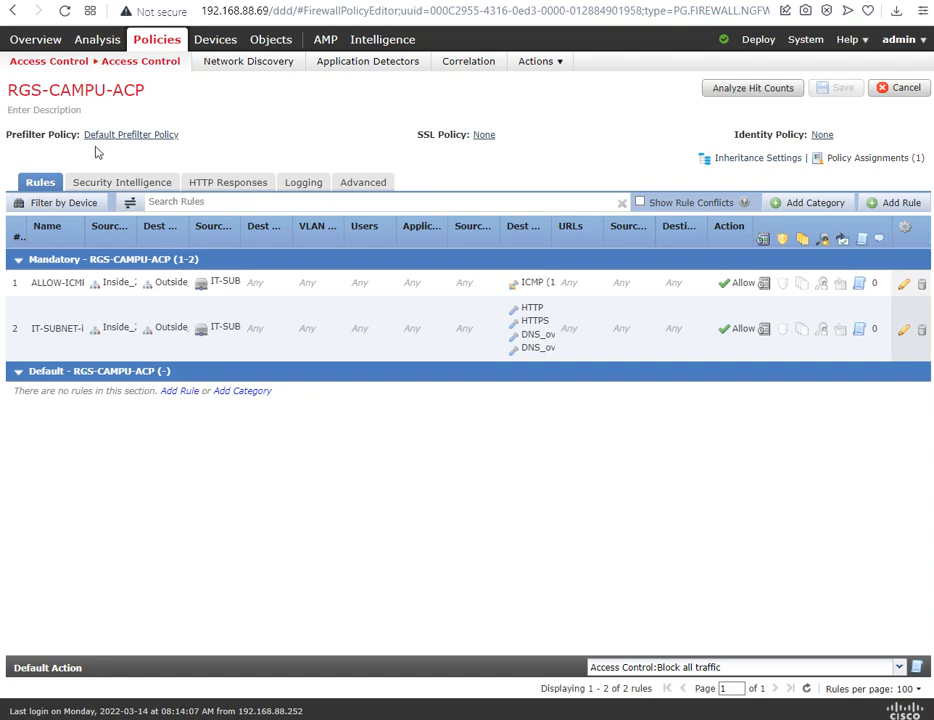
click(150, 136)
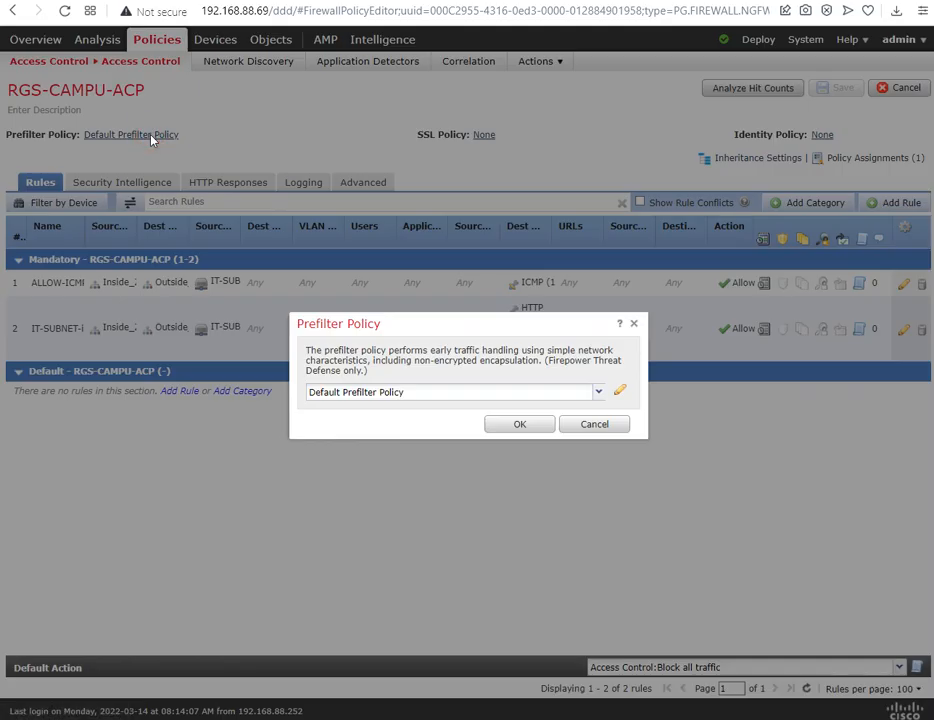
click(598, 393)
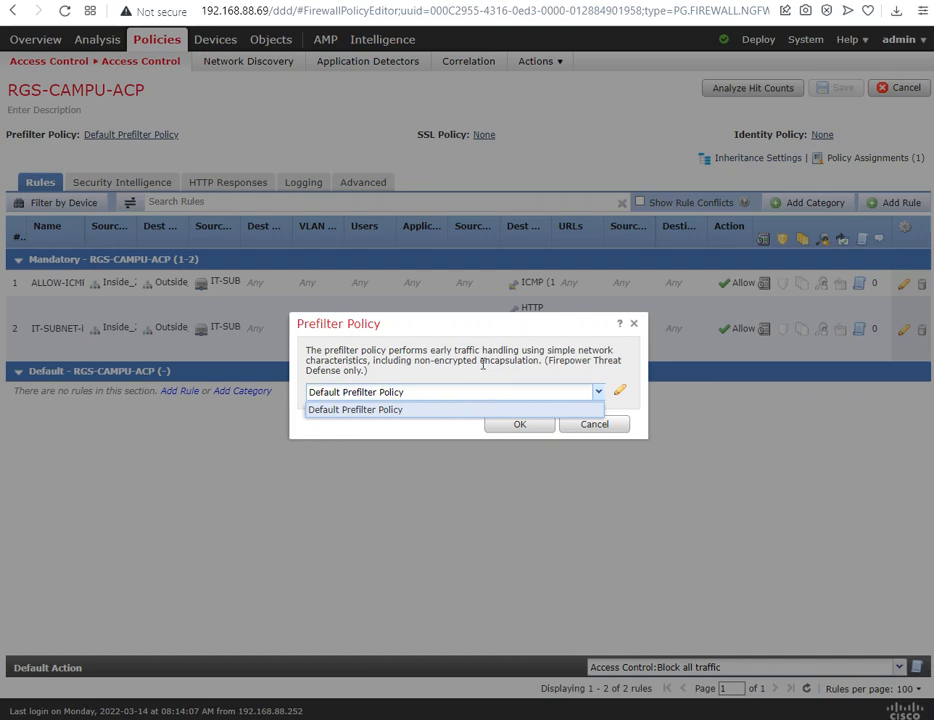
click(475, 394)
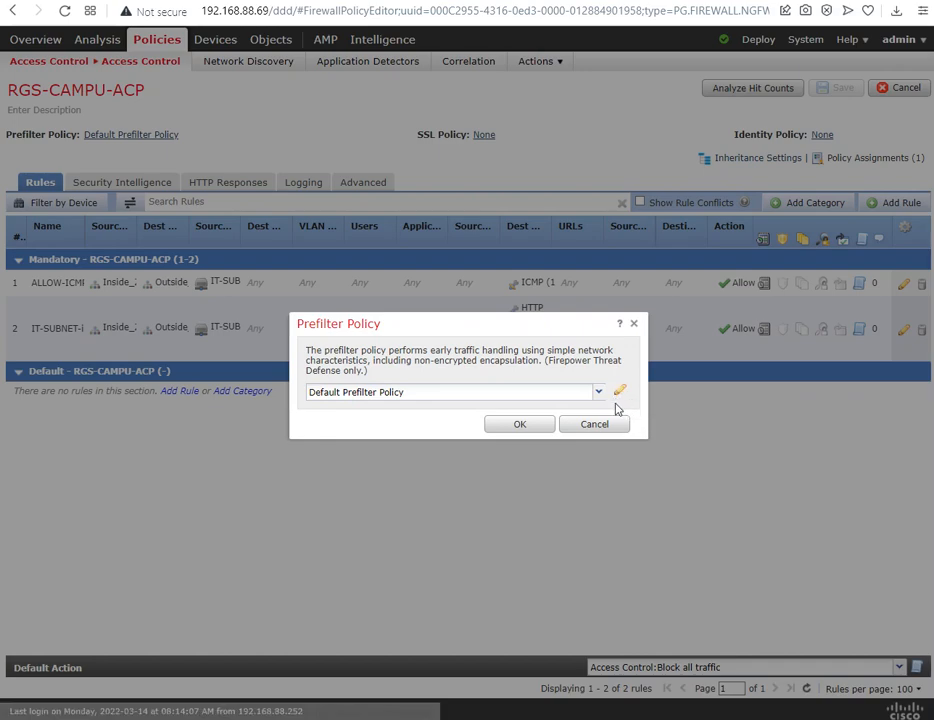
click(596, 428)
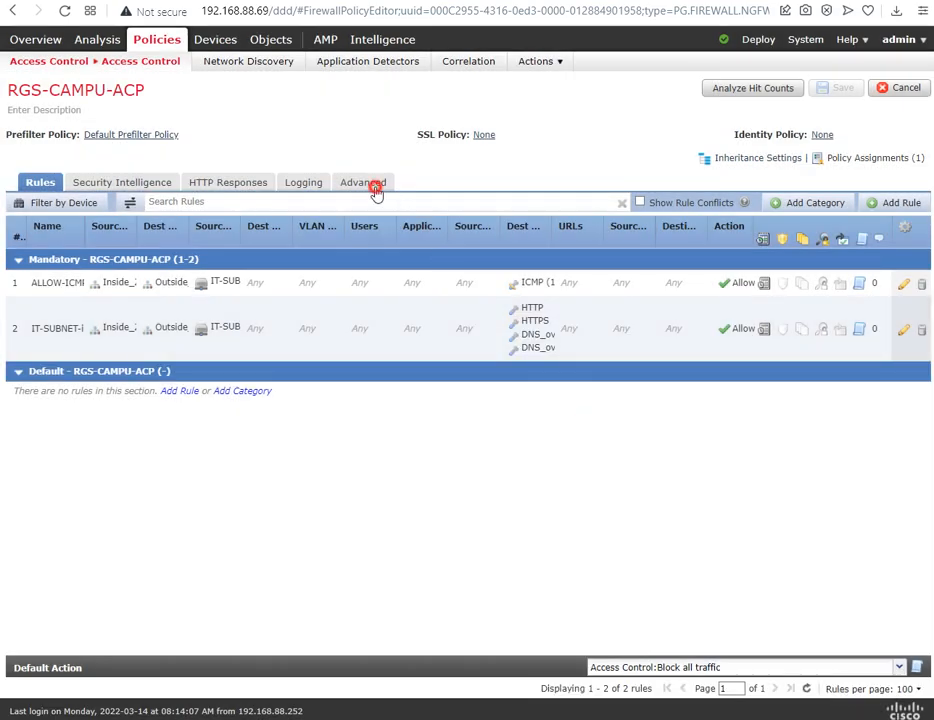
Step: Inspect the prefilter policy setting in the policy's advanced settings, view the Default Prefilter Policy from there, and cancel the selection
click(375, 189)
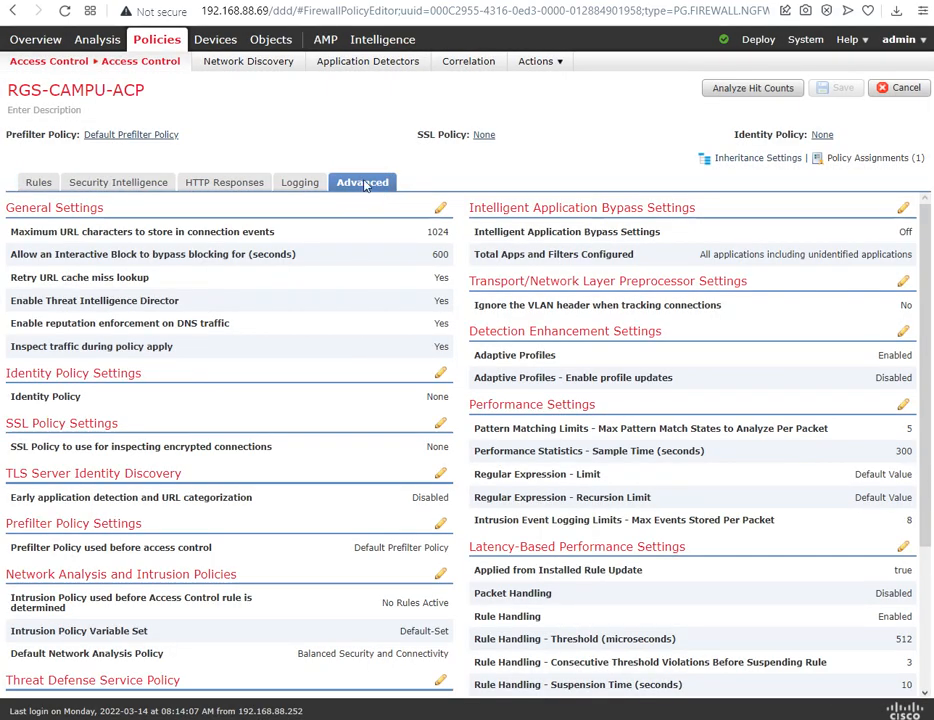
click(90, 97)
drag(142, 524, 12, 524)
click(246, 522)
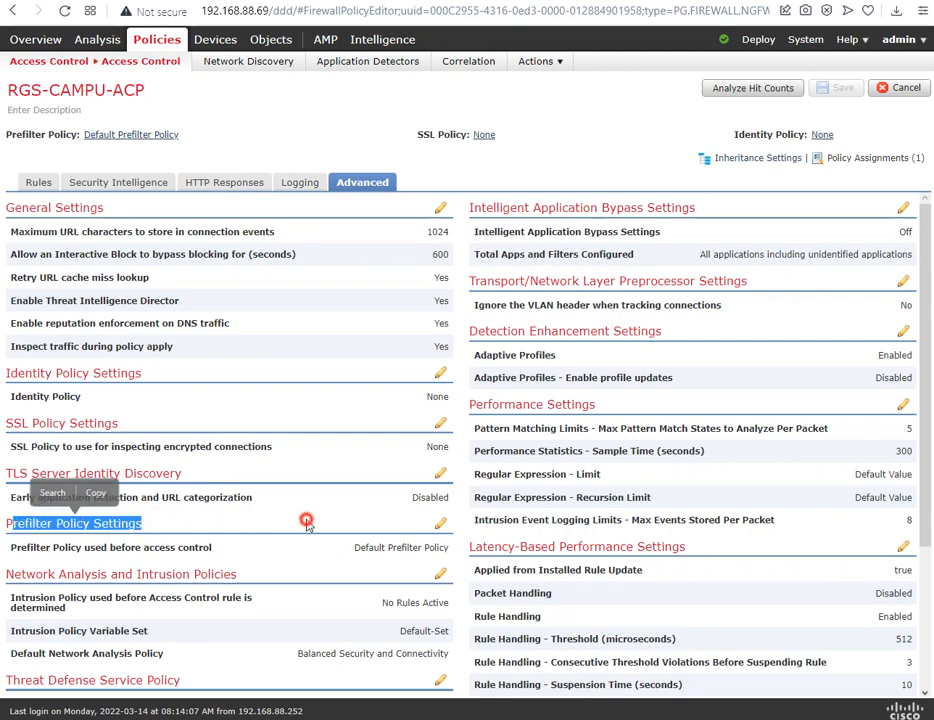
click(440, 524)
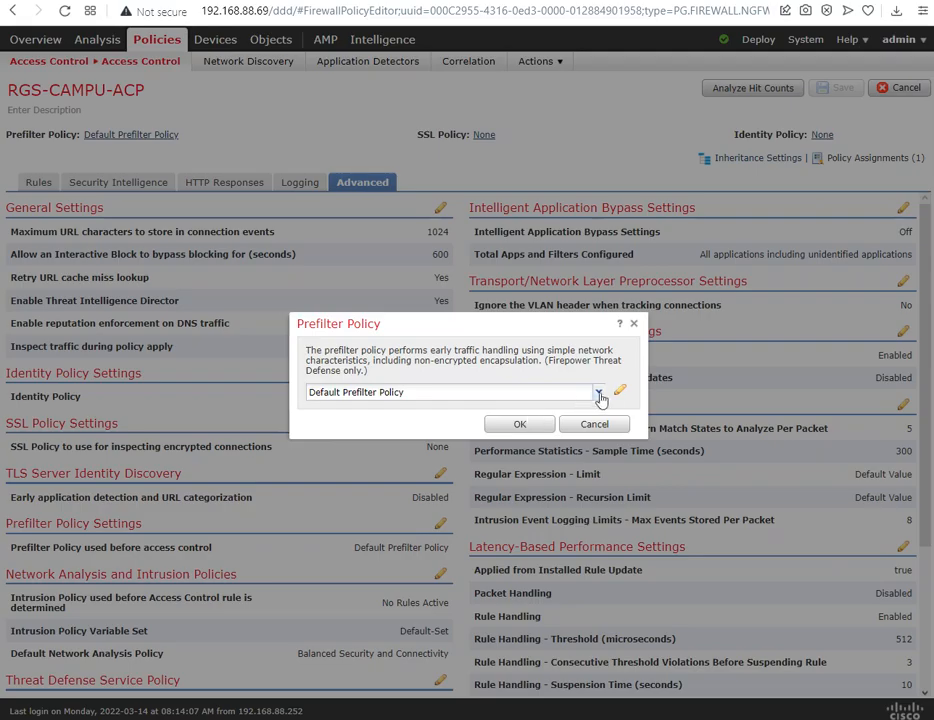
click(620, 390)
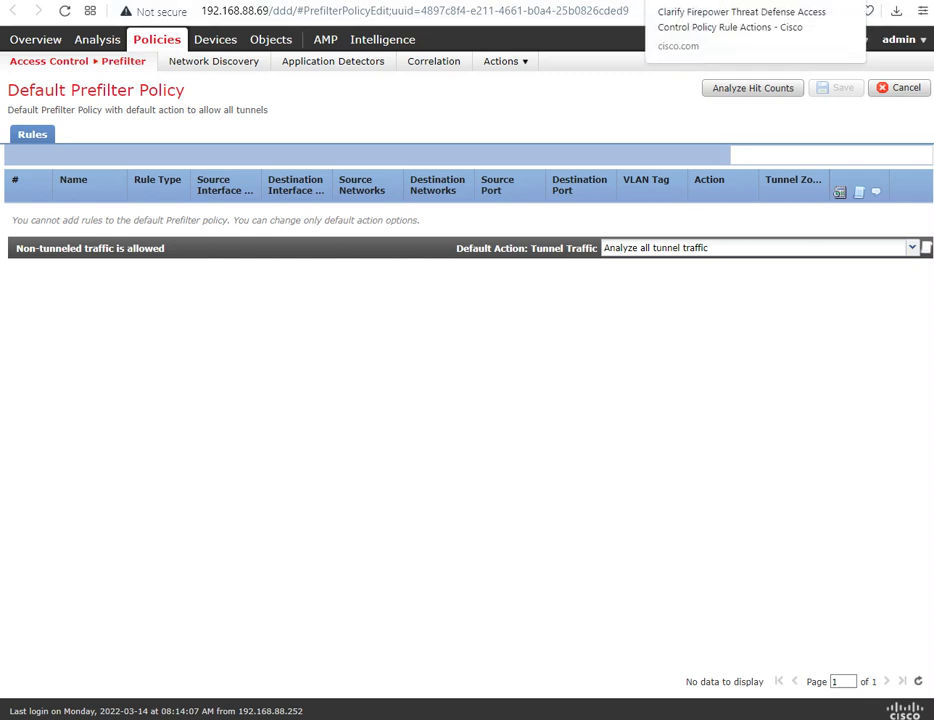
click(720, 1)
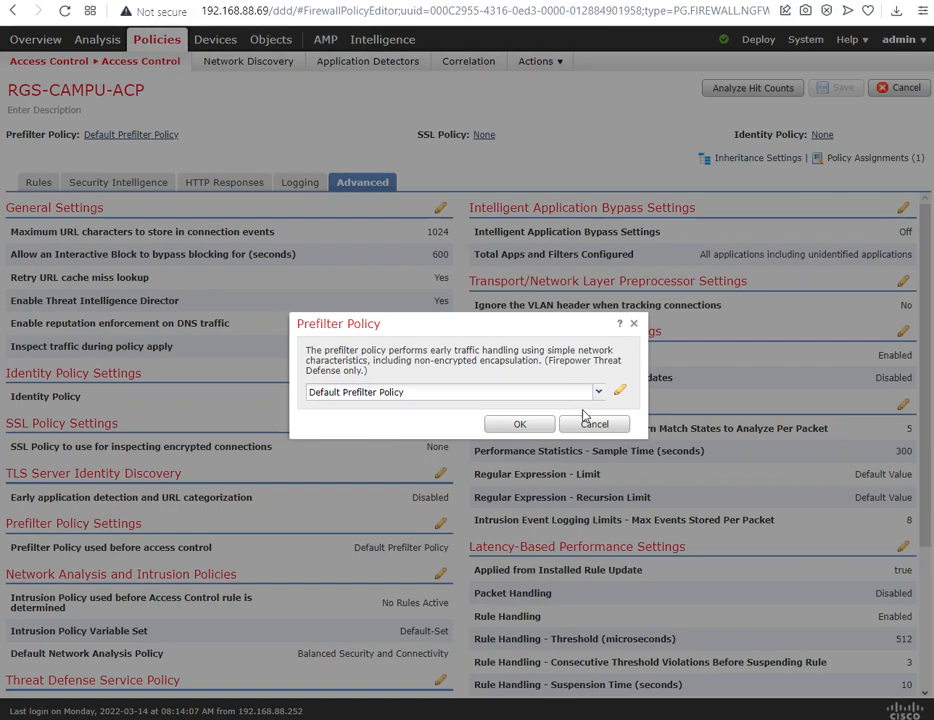
click(584, 420)
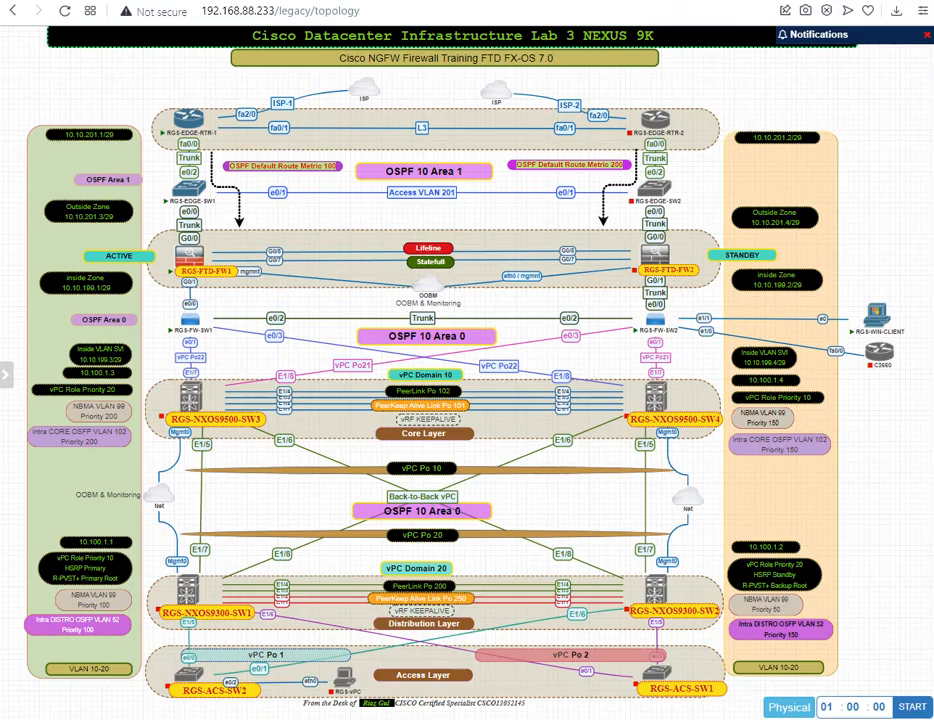
Step: Examine the traffic path in the lab topology from RGS-FW-SW2 through RGS-FTD-FW1 to RGS-EDGE-RTR-1
mouse_move(389, 40)
drag(368, 41, 396, 45)
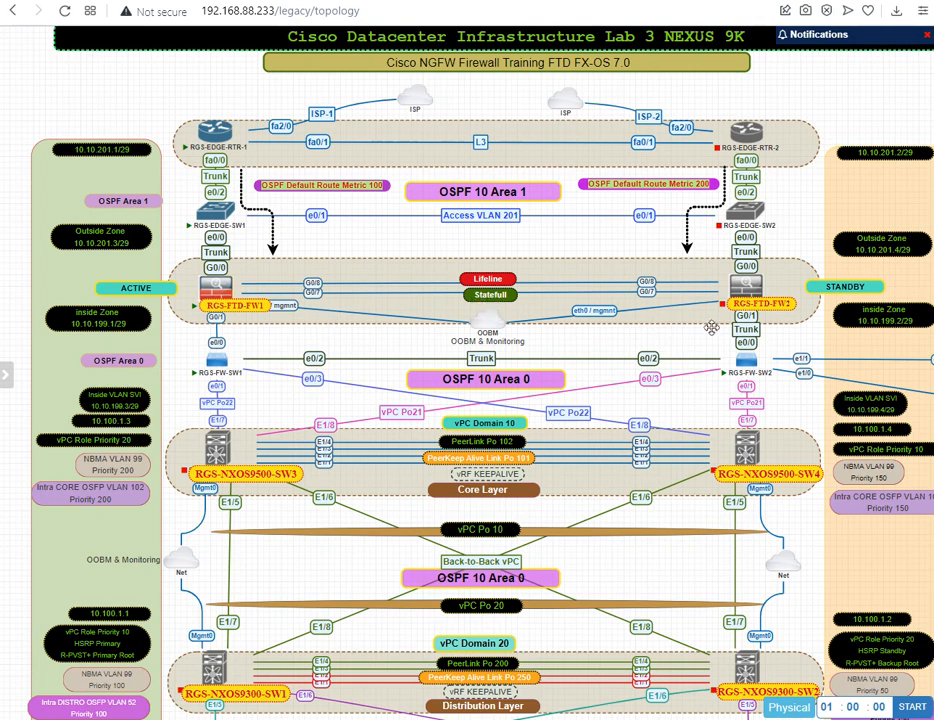
mouse_move(750, 368)
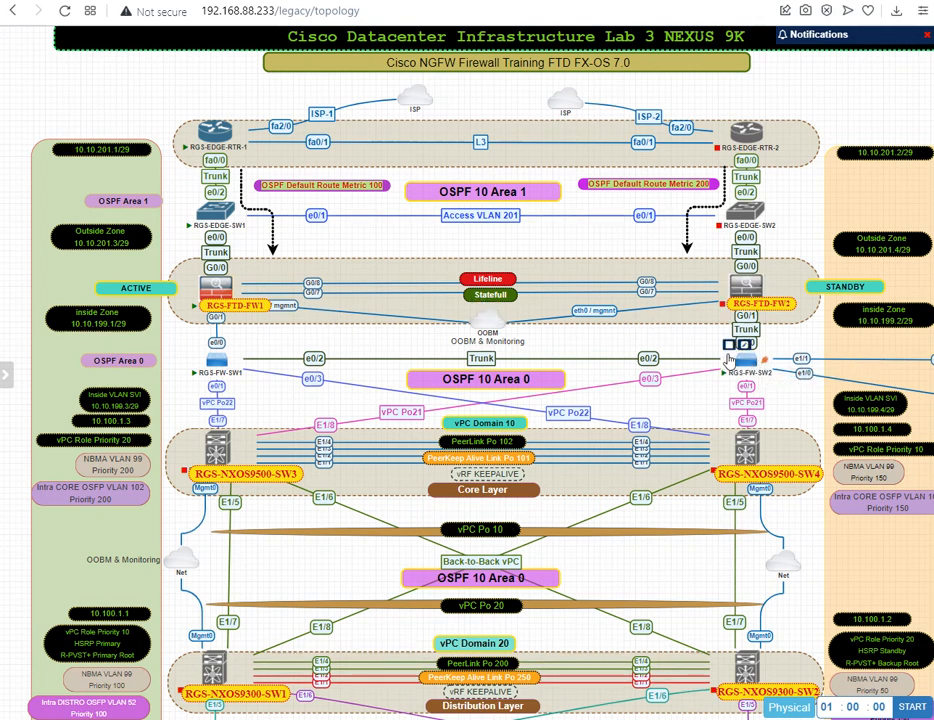
mouse_move(228, 290)
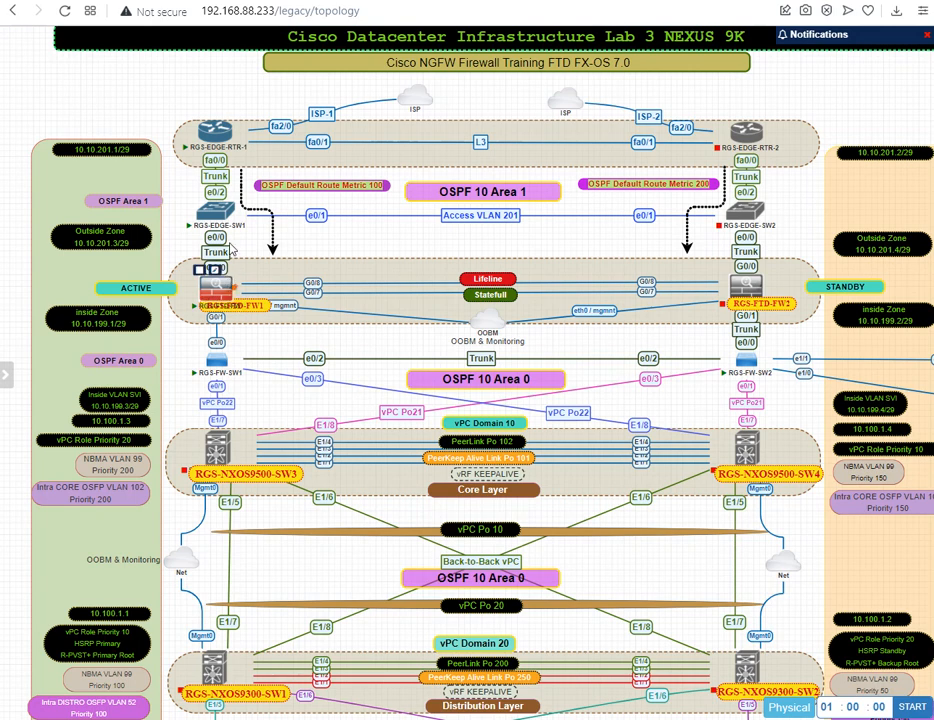
mouse_move(220, 141)
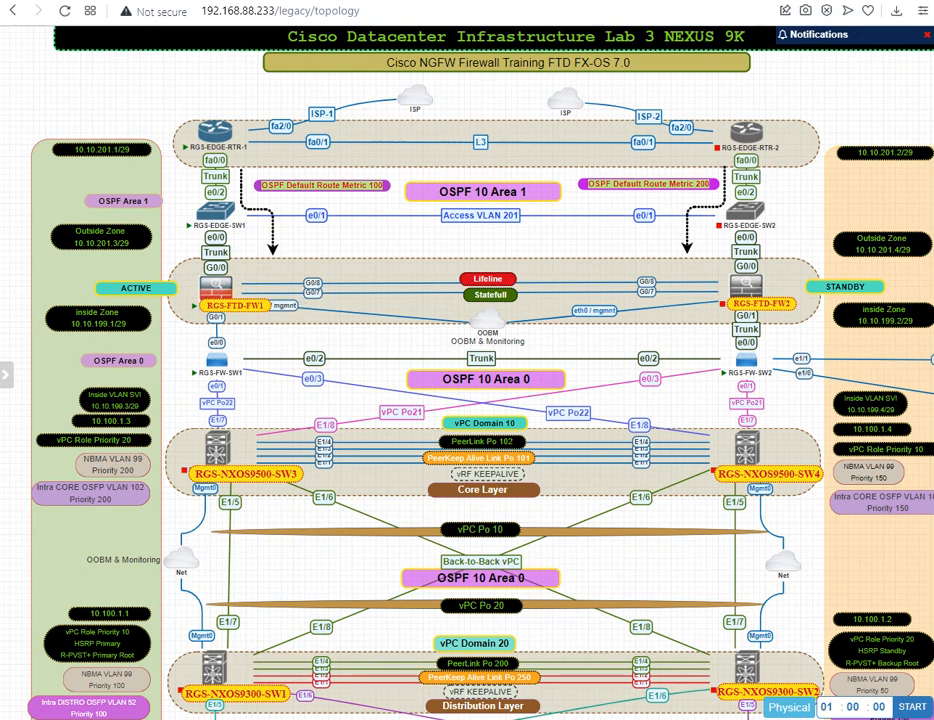
Step: Return to the Default Prefilter Policy in Firepower Management Center and review its default action options for tunnel traffic
click(215, 1)
mouse_move(222, 47)
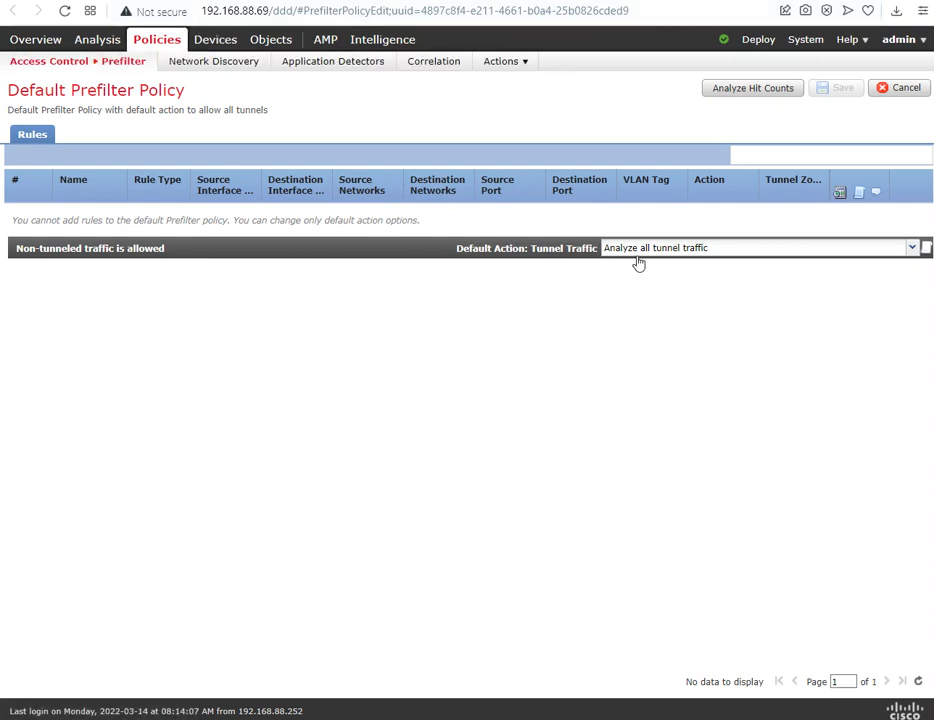
click(697, 256)
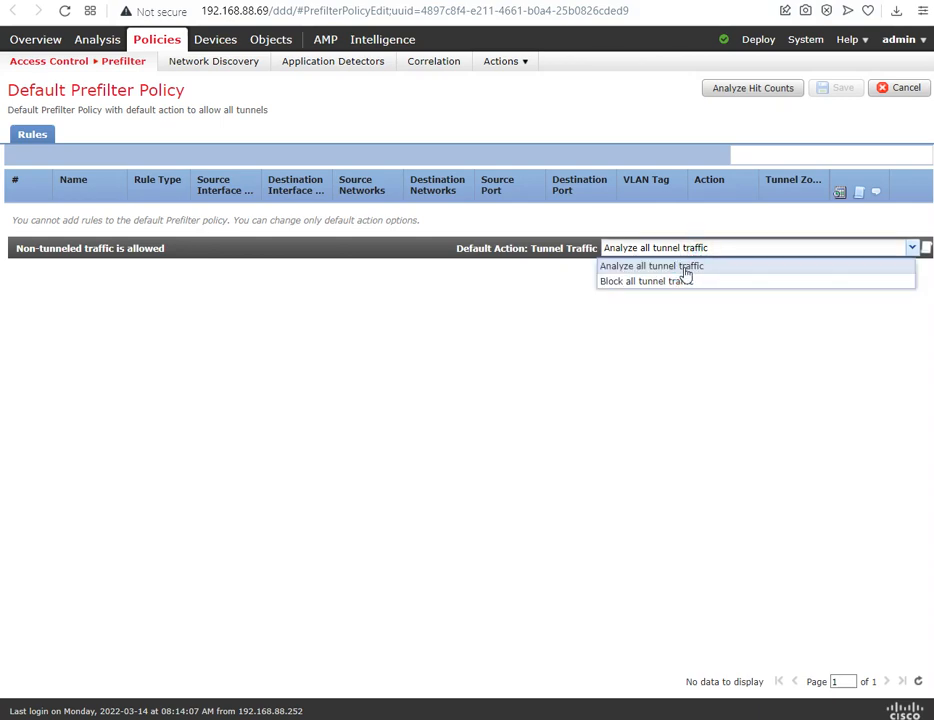
click(466, 293)
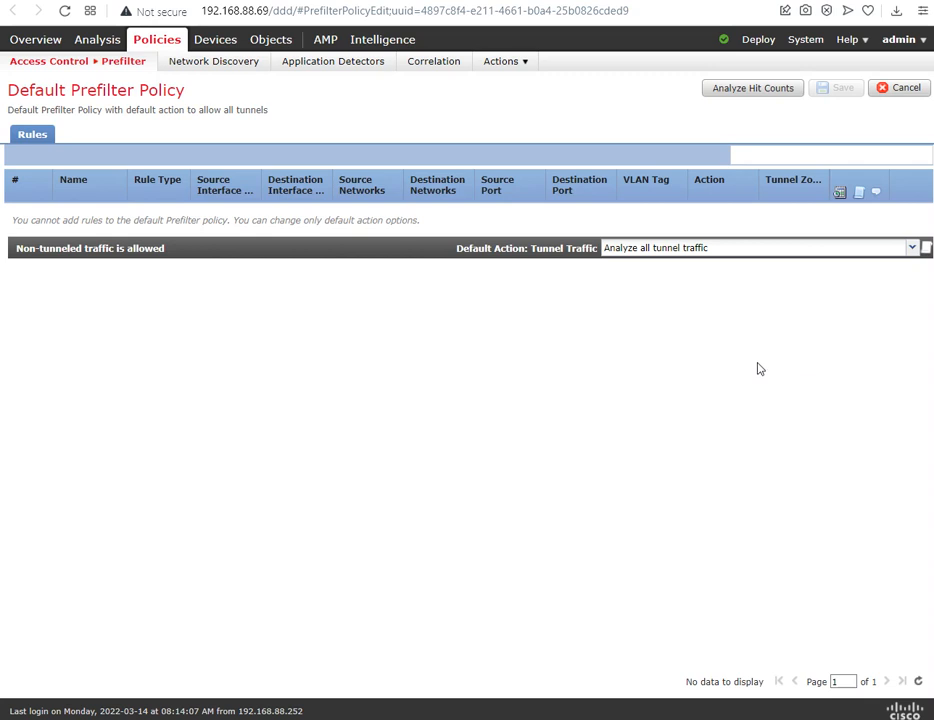
Step: Open the list of prefilter policies under access control
mouse_move(88, 65)
click(68, 89)
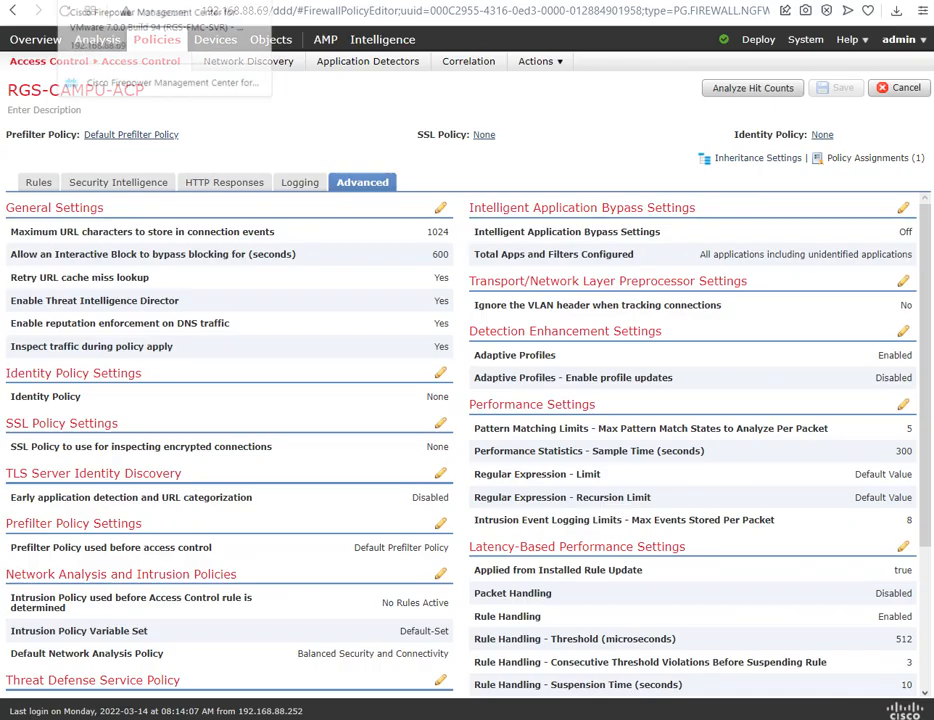
click(48, 62)
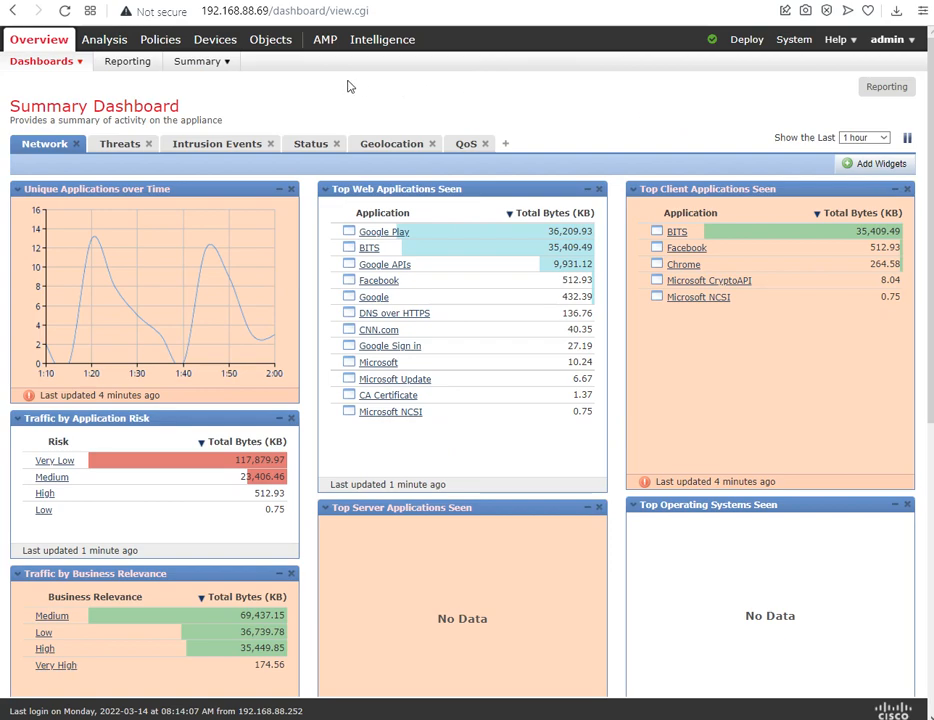
mouse_move(153, 48)
mouse_move(55, 61)
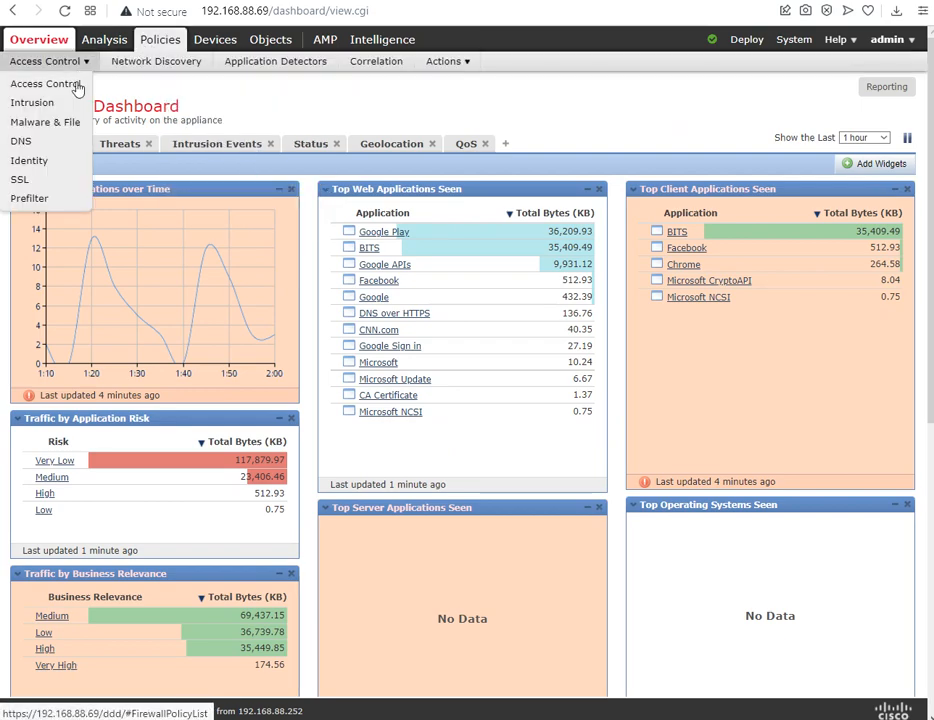
click(40, 198)
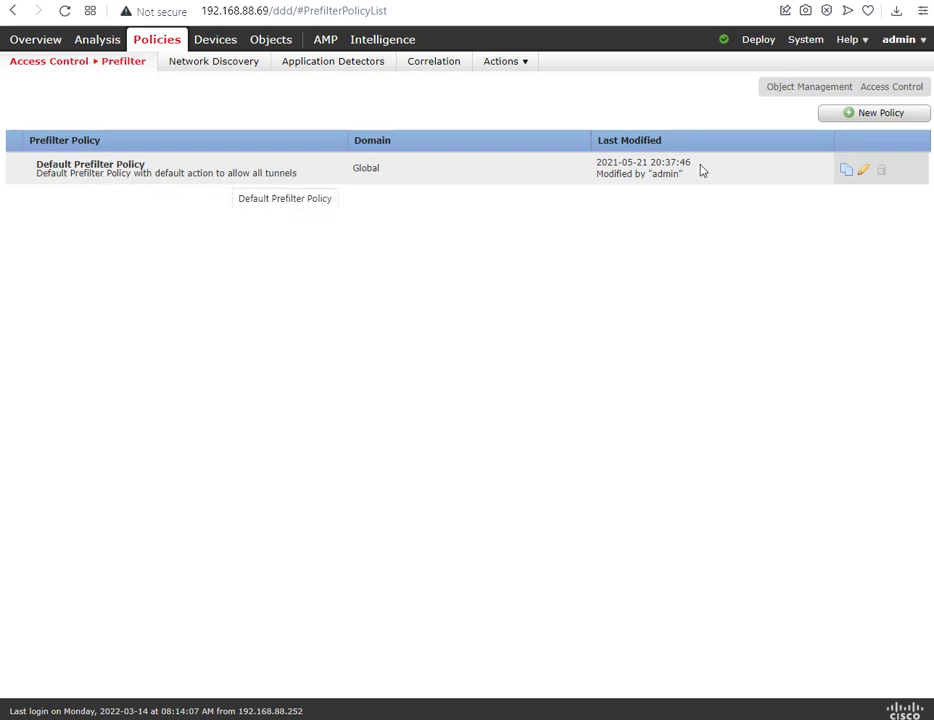
Step: Create and save a prefilter policy named RGS-PREFILTER-POLICY with the description "Telnet Traffic Prefilter for WAN Router"
click(899, 121)
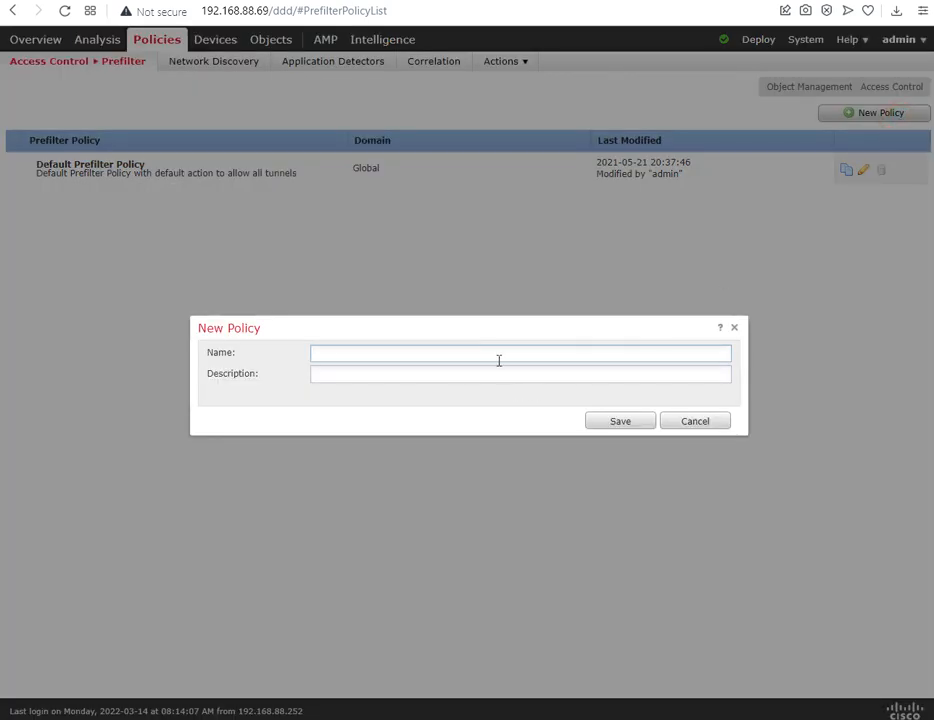
text(RGS-PREF)
text(IO)
text(LTER-P)
text(OLICY)
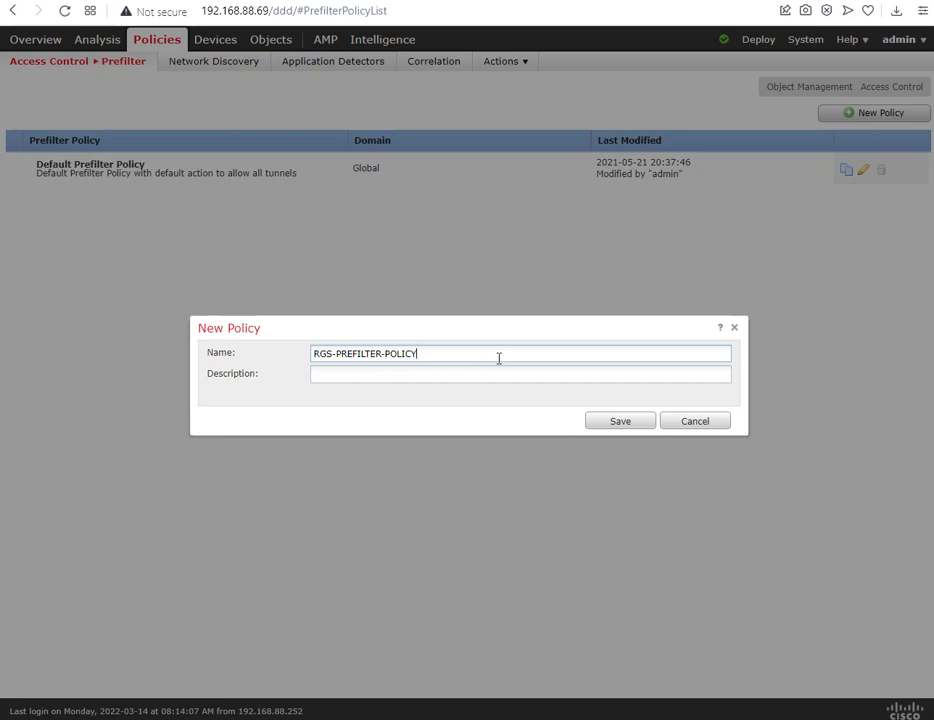
click(498, 370)
text(Telnet Tr)
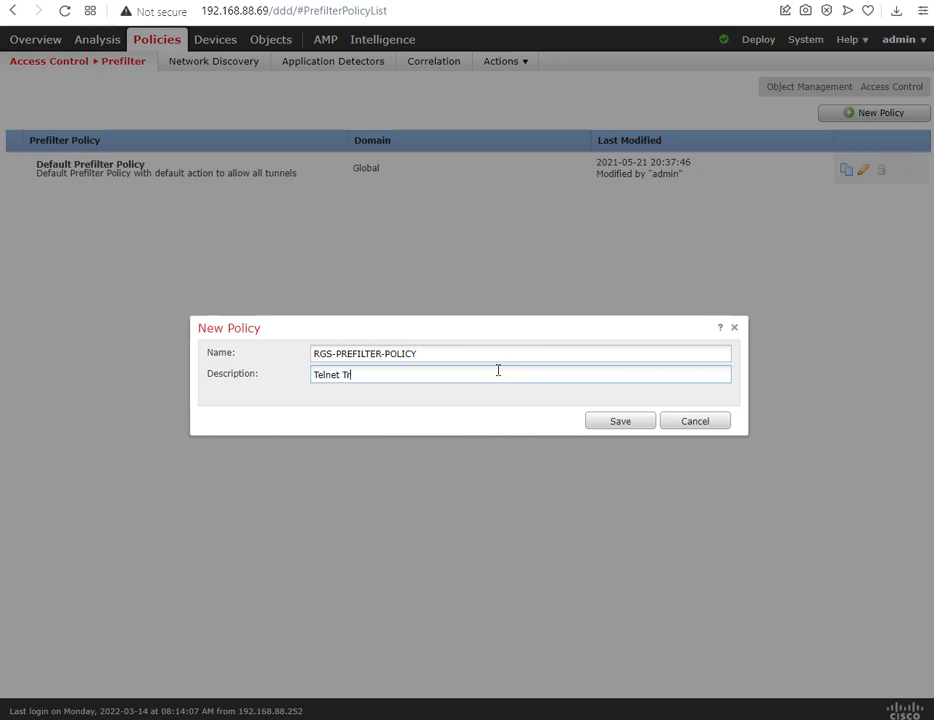
text(affic Prefilter for WAN Router)
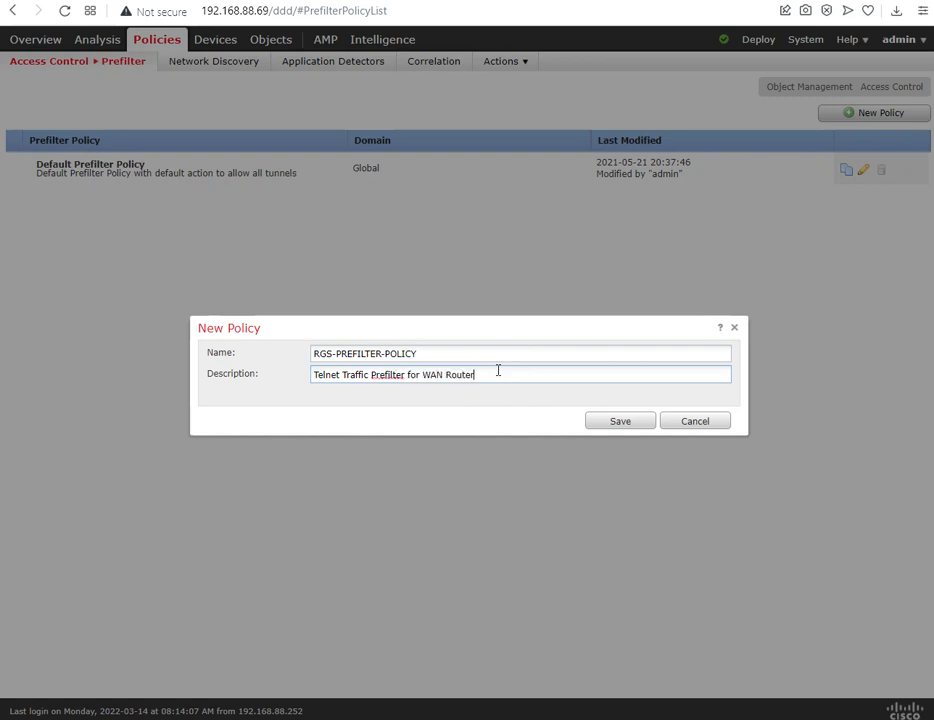
click(600, 421)
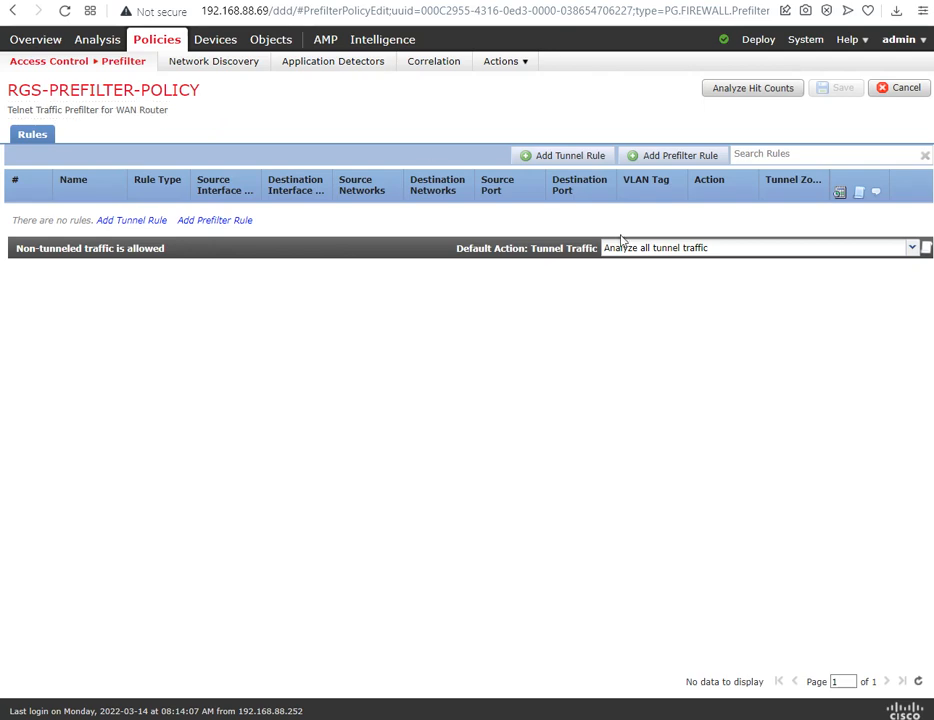
Step: Review the default action options for tunnel traffic in RGS-PREFILTER-POLICY and select Analyze all tunnel traffic
click(703, 251)
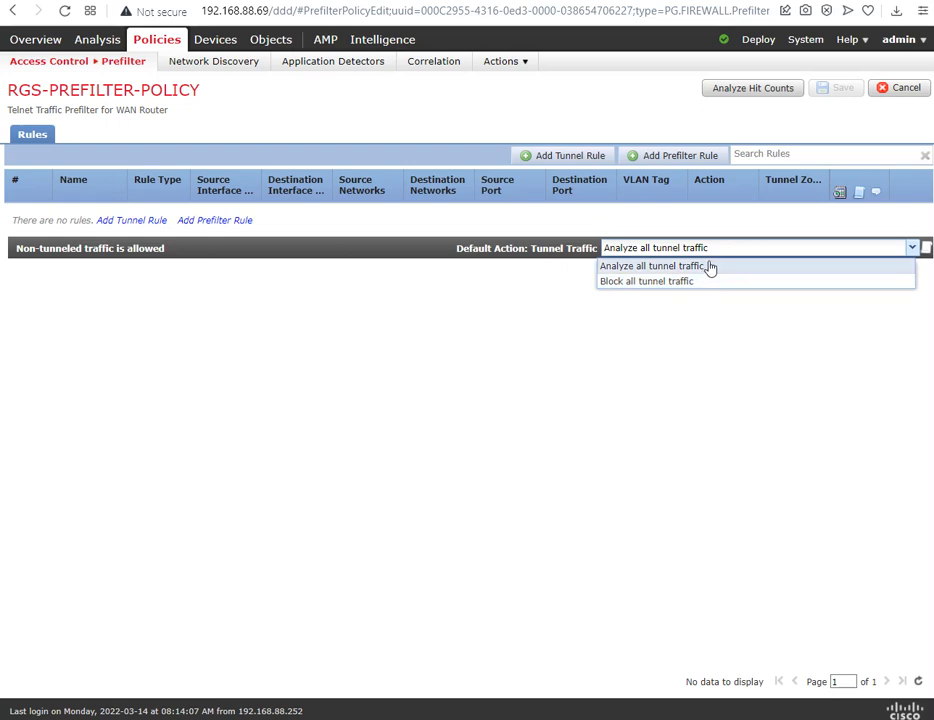
click(448, 294)
click(660, 249)
click(663, 265)
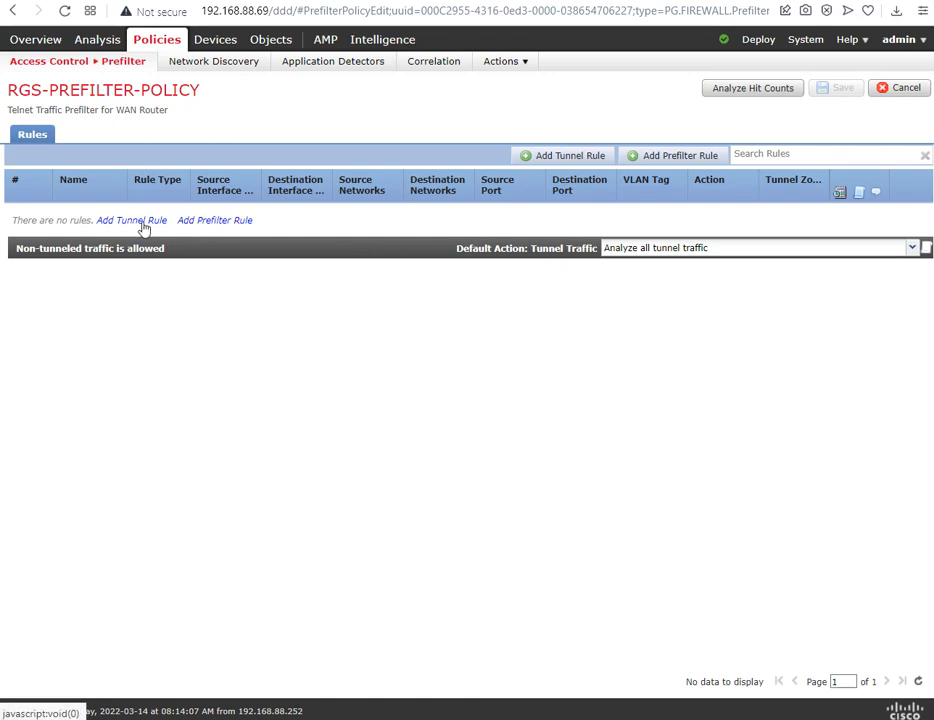
Step: Switch to the lab topology to check the path from RGS-FW-SW2 to RGS-EDGE-RTR-1, and return to RGS-PREFILTER-POLICY
click(265, 1)
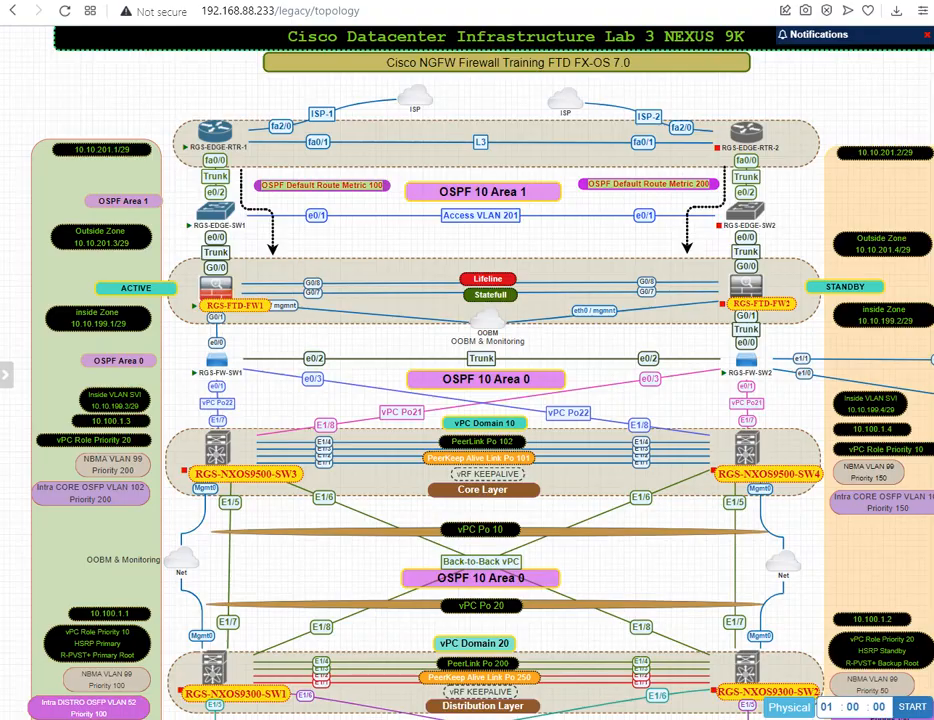
mouse_move(750, 371)
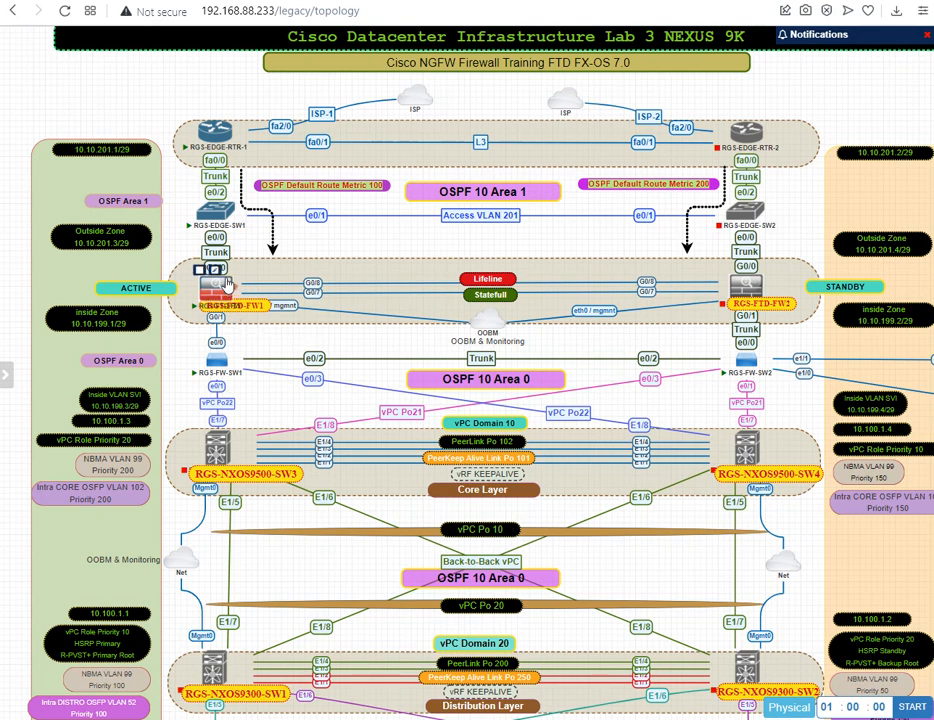
mouse_move(217, 140)
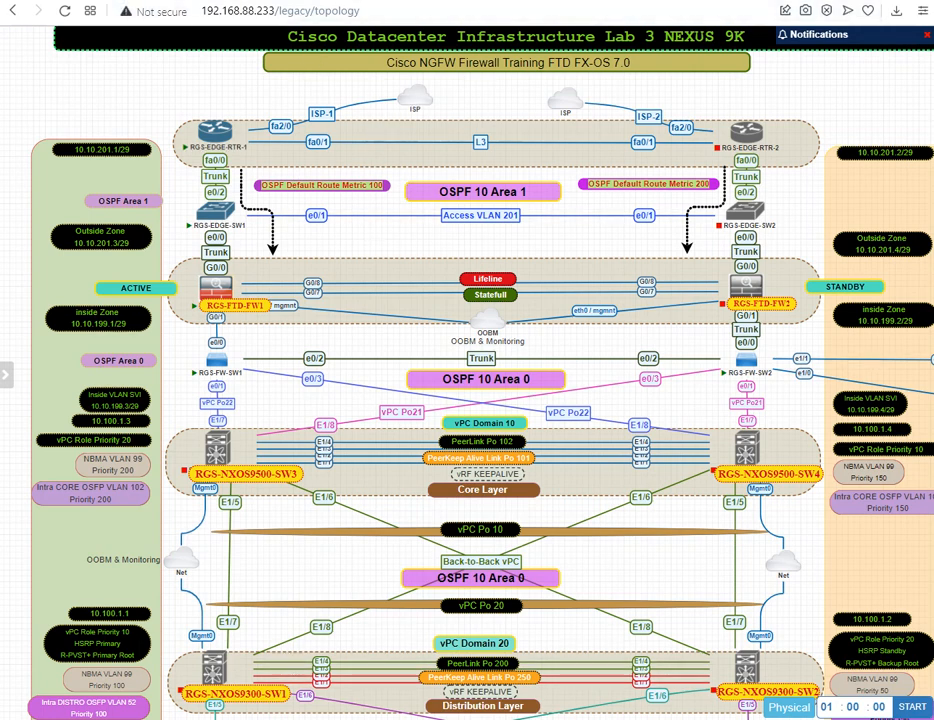
click(200, 2)
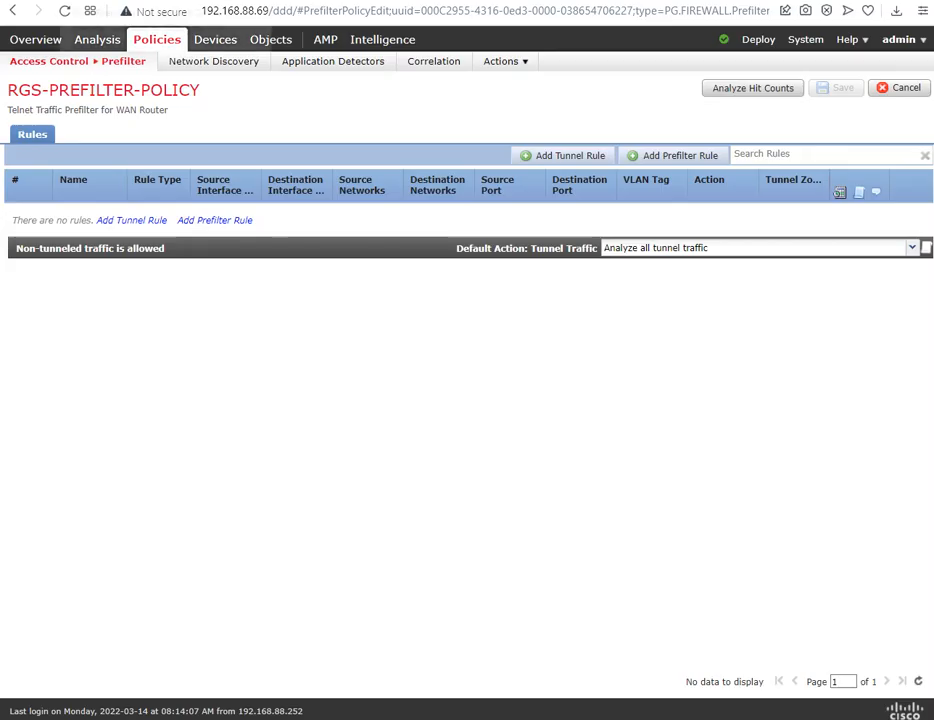
Step: Start a new tunnel rule in RGS-PREFILTER-POLICY and examine its available actions
click(140, 222)
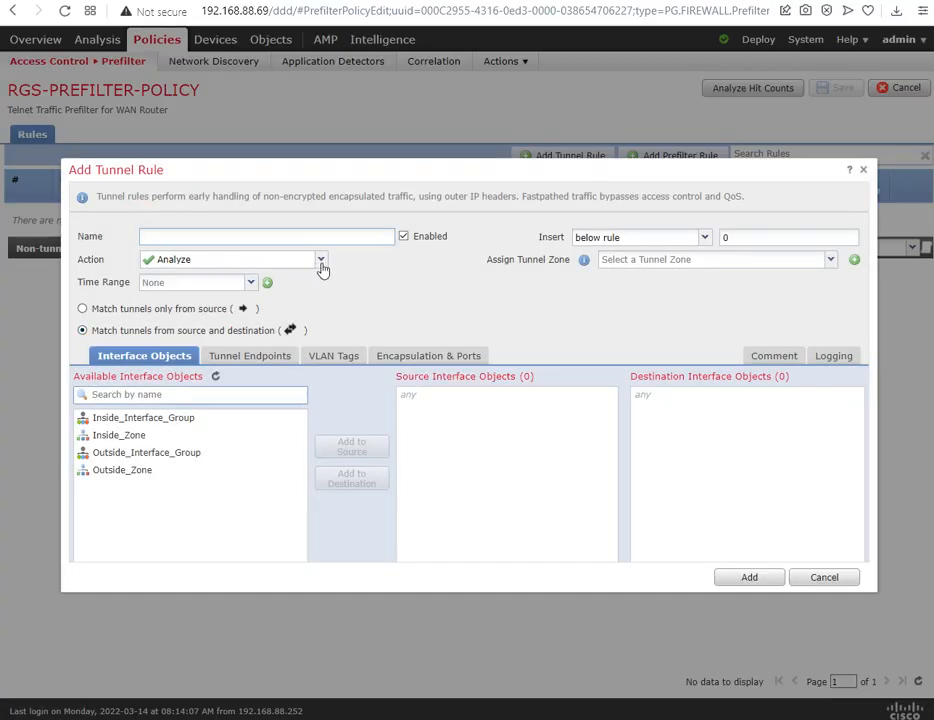
click(280, 235)
click(321, 260)
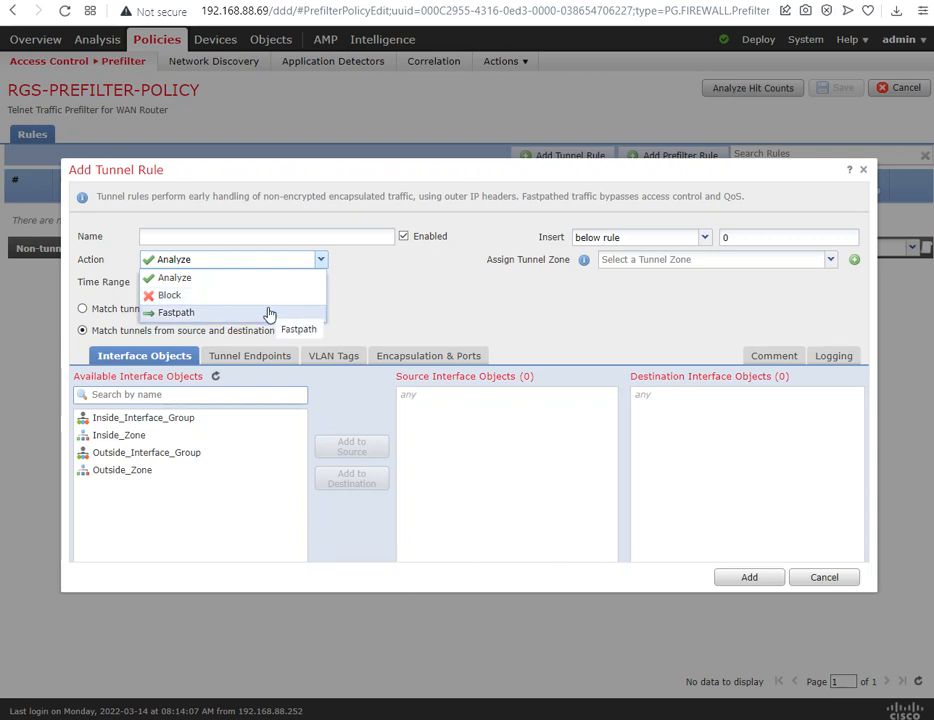
Step: View the whole lab topology and the RouterOS interface list, and discard the unfinished tunnel rule in Firepower Management Center
click(265, 1)
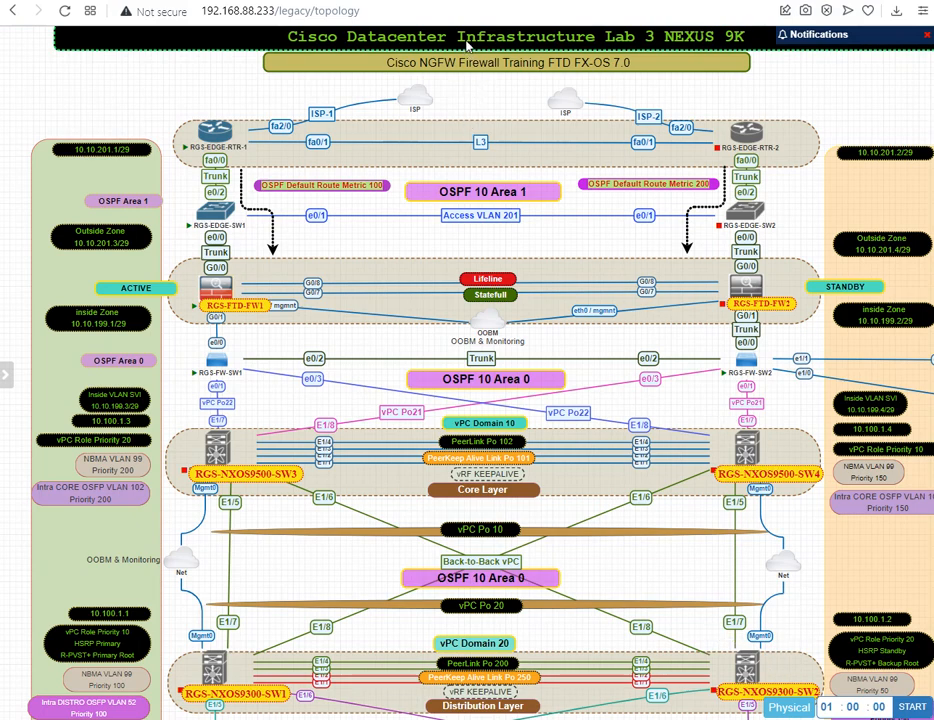
click(385, 41)
drag(386, 41, 374, 41)
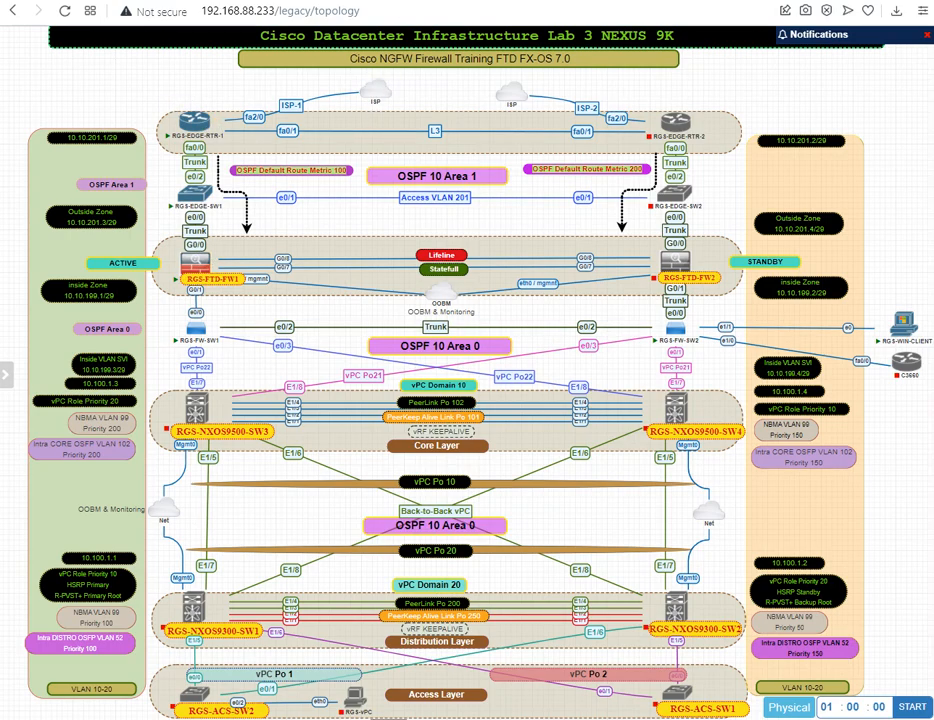
click(565, 0)
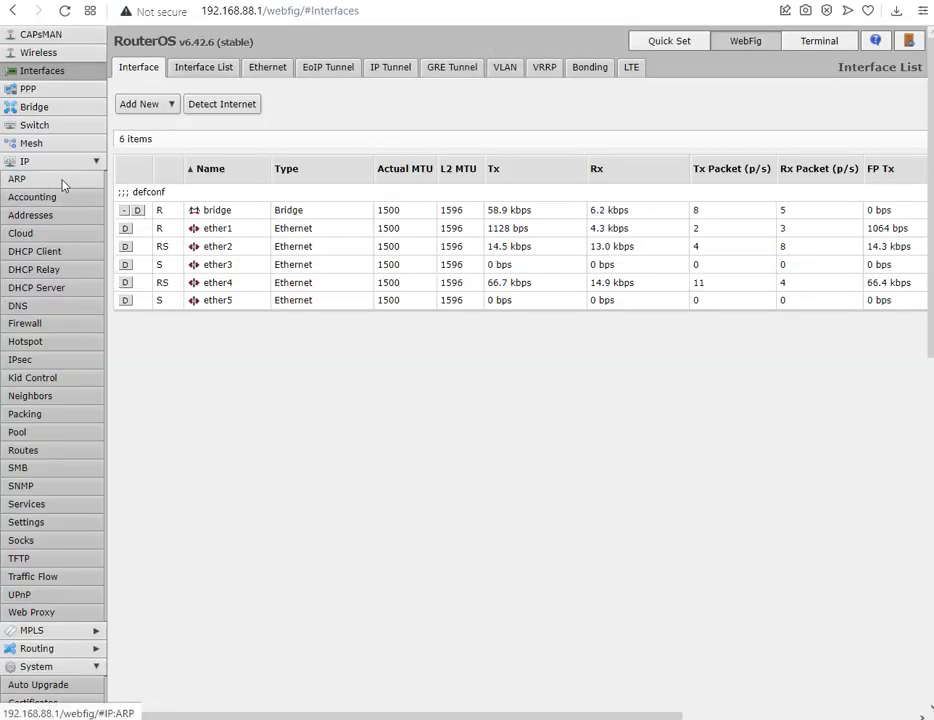
click(100, 0)
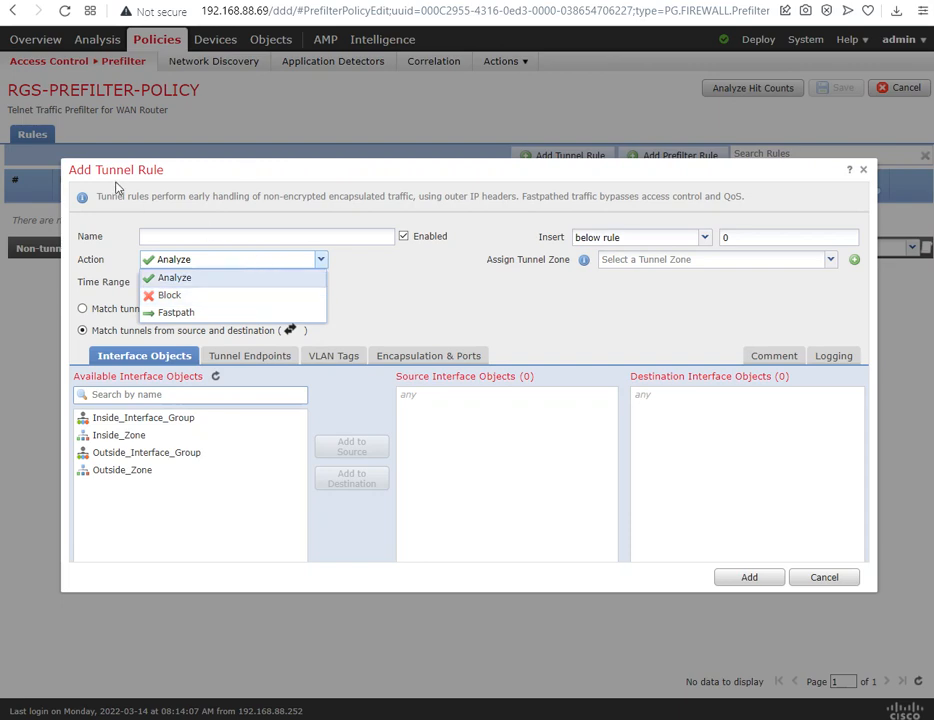
click(866, 175)
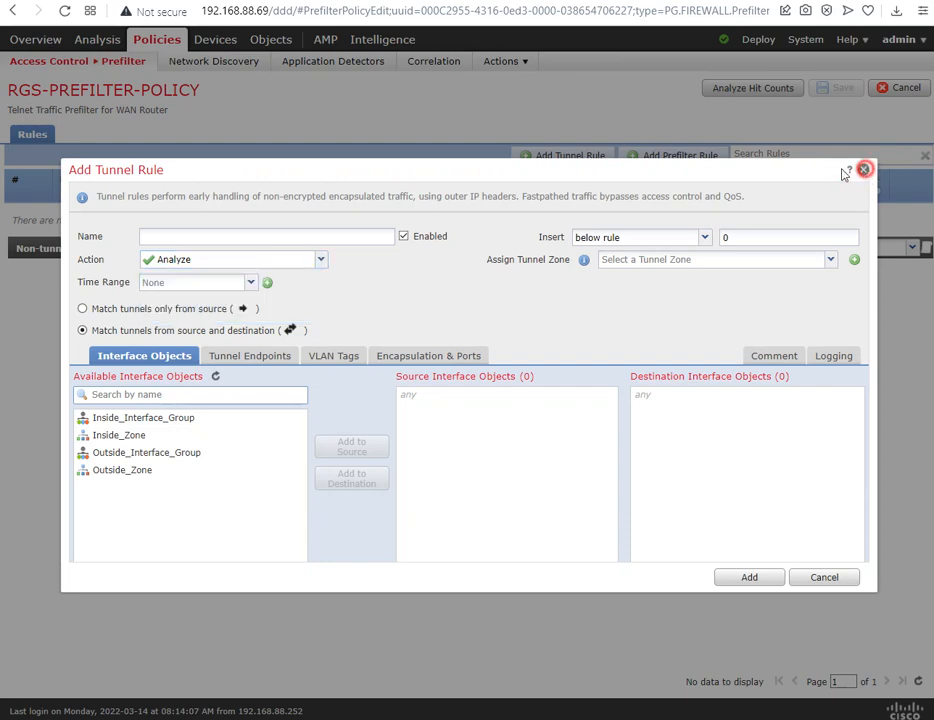
click(865, 173)
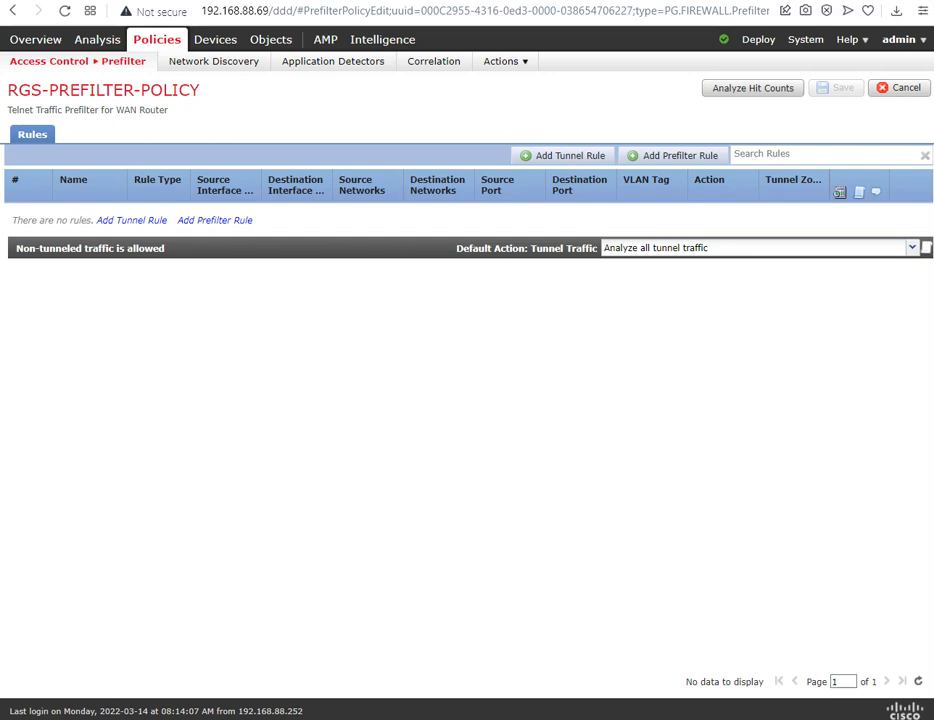
Step: Start a new prefilter rule in RGS-PREFILTER-POLICY and look through its network, VLAN tag and port conditions
click(229, 220)
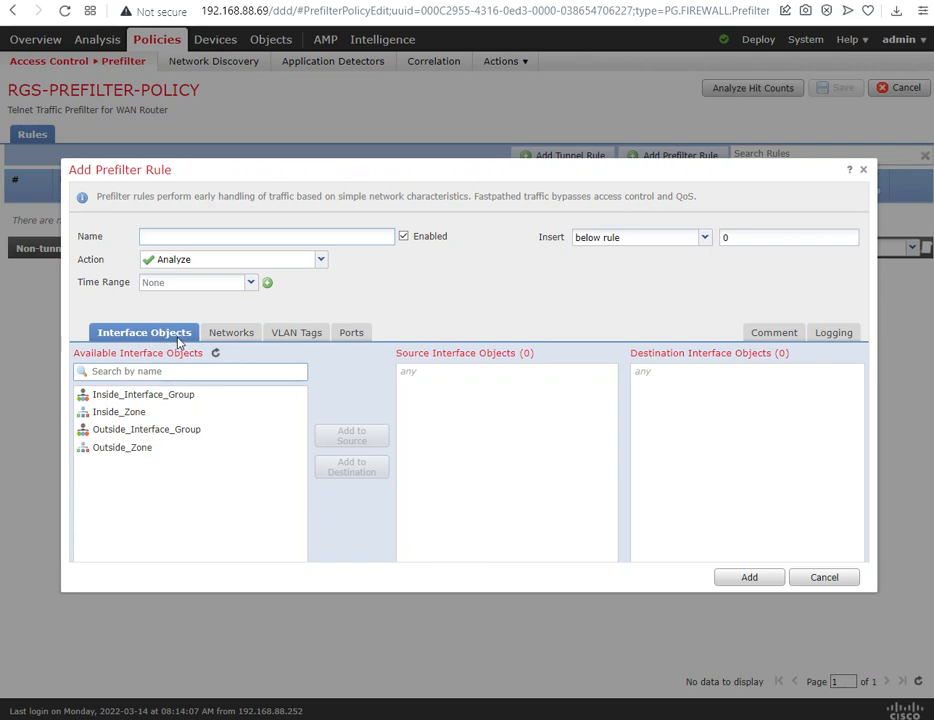
click(232, 334)
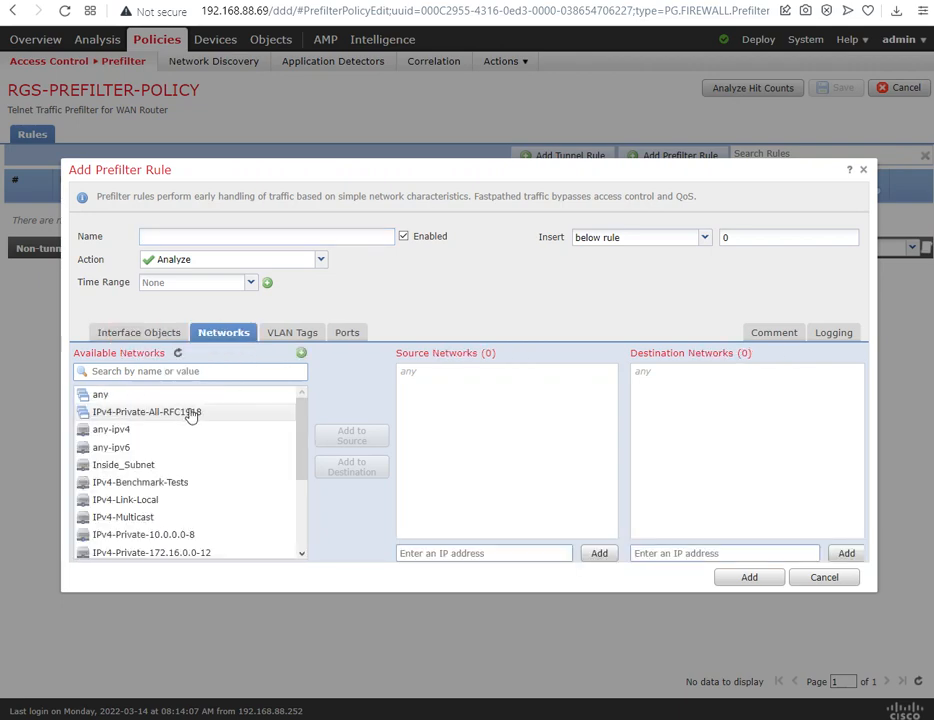
click(289, 333)
click(345, 334)
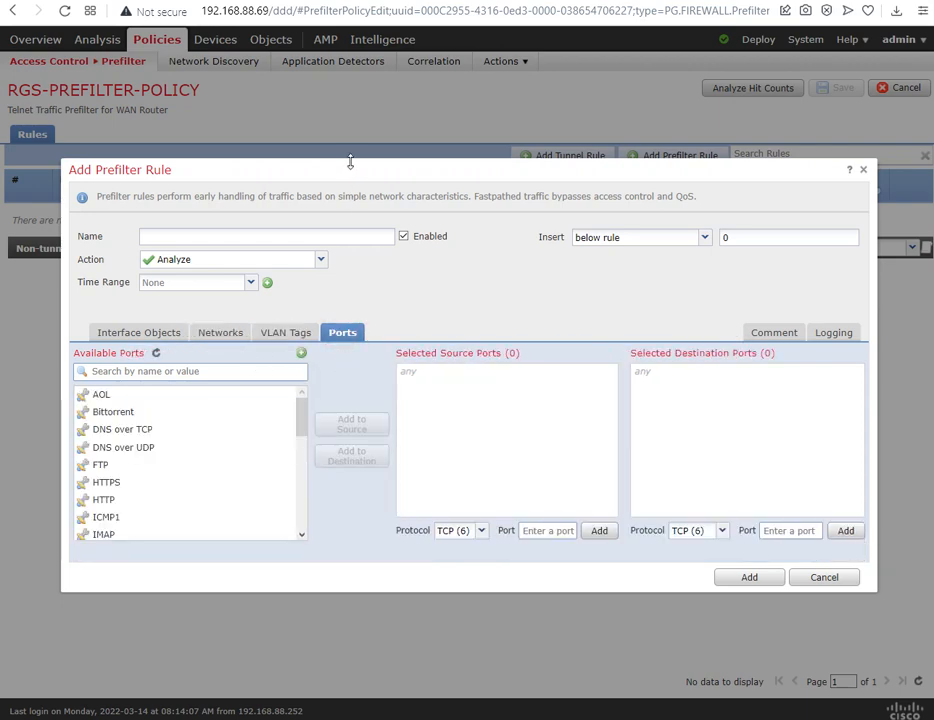
drag(350, 164, 400, 294)
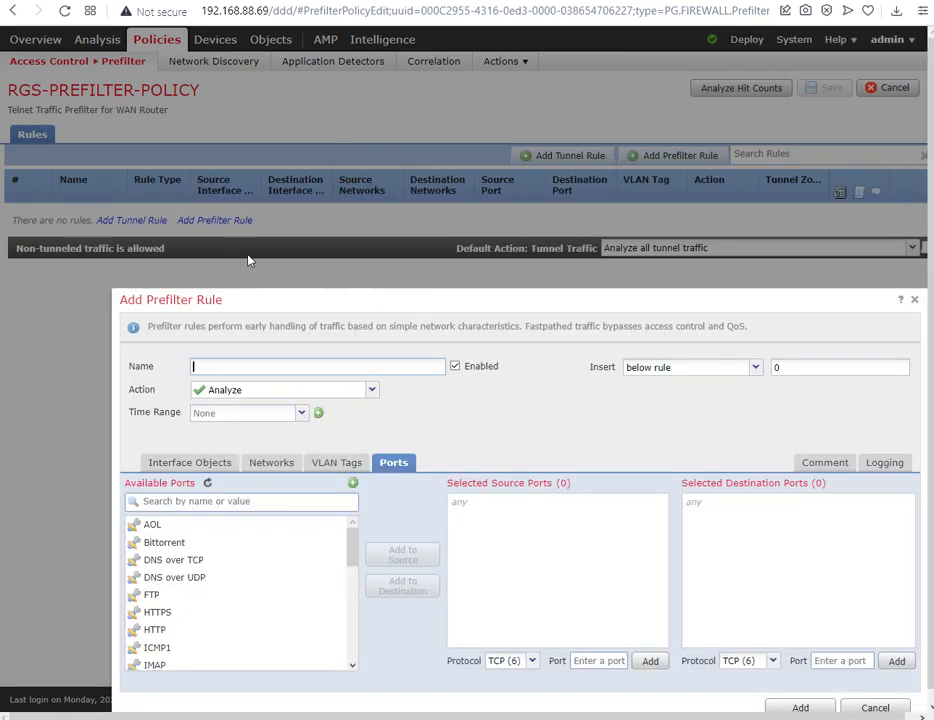
drag(381, 298, 325, 219)
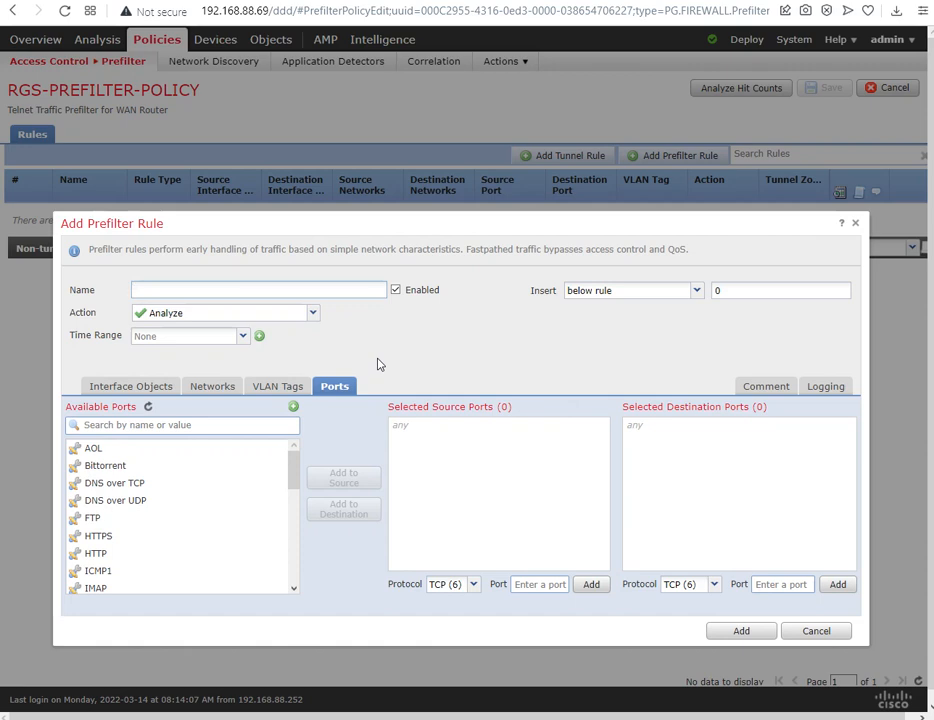
Step: Examine the actions available for the new prefilter rule and discard the unfinished rule
click(314, 315)
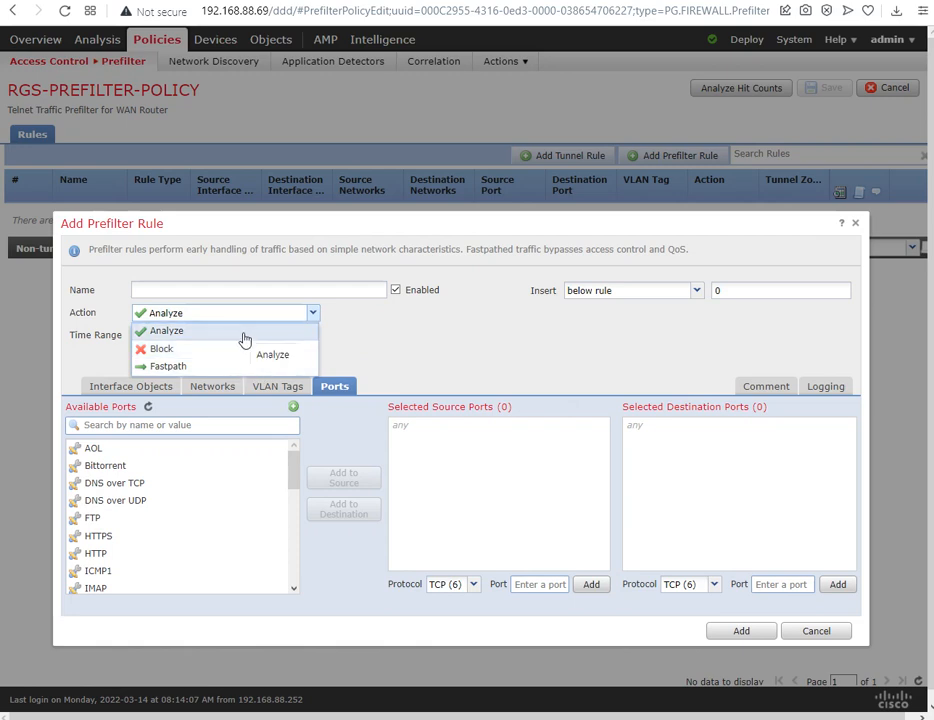
click(463, 334)
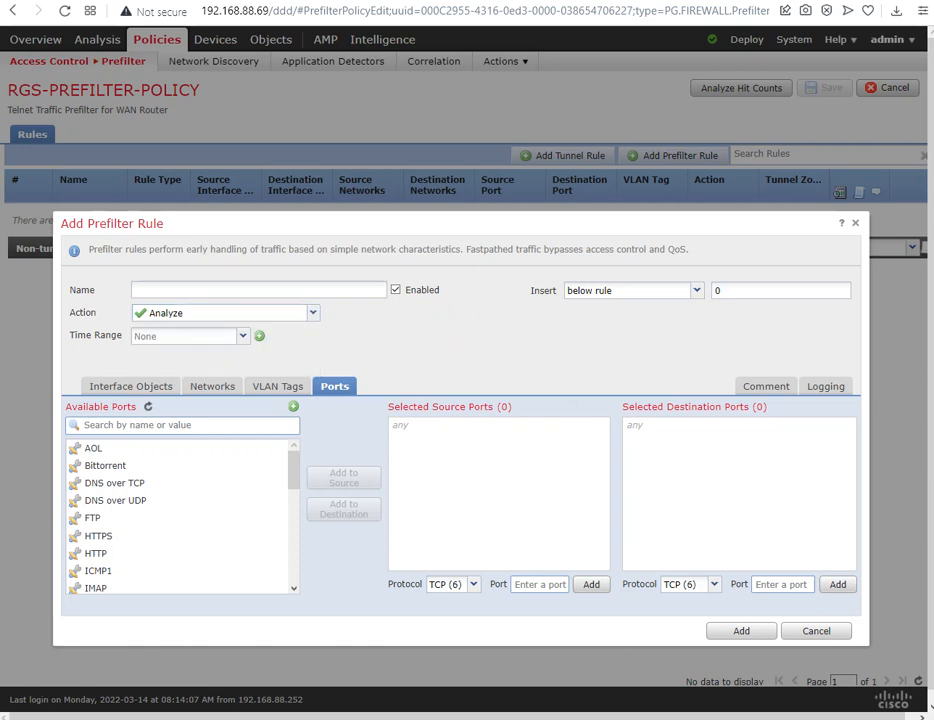
click(857, 230)
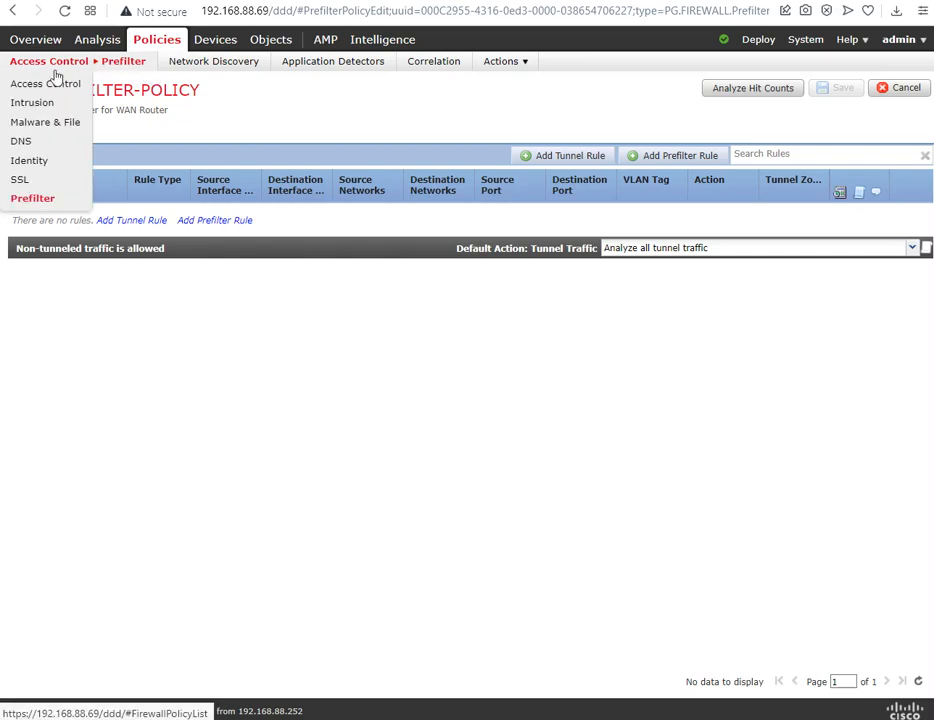
Step: Open the RGS-CAMPU-ACP access control policy, examine the actions available for rule ALLOW-ICMP-IT-PC, and close the rule without saving
click(46, 85)
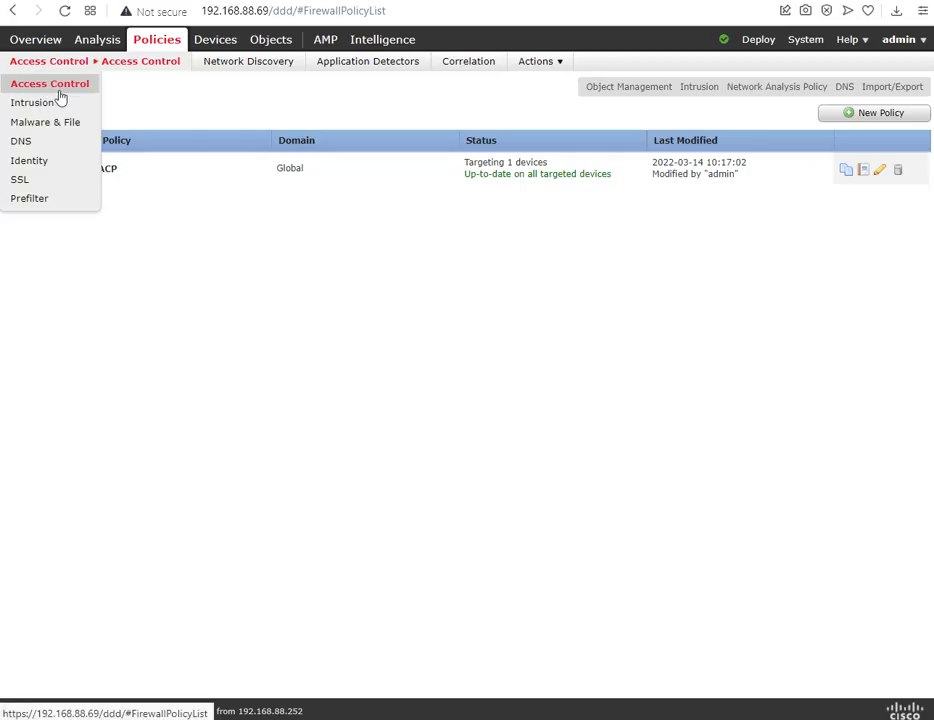
click(171, 178)
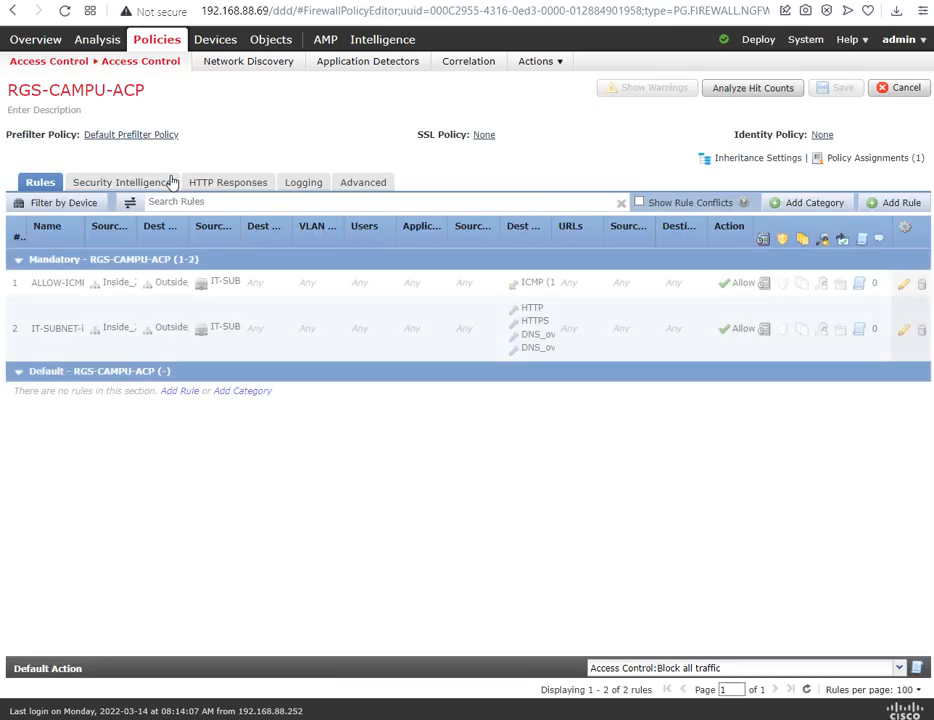
click(69, 285)
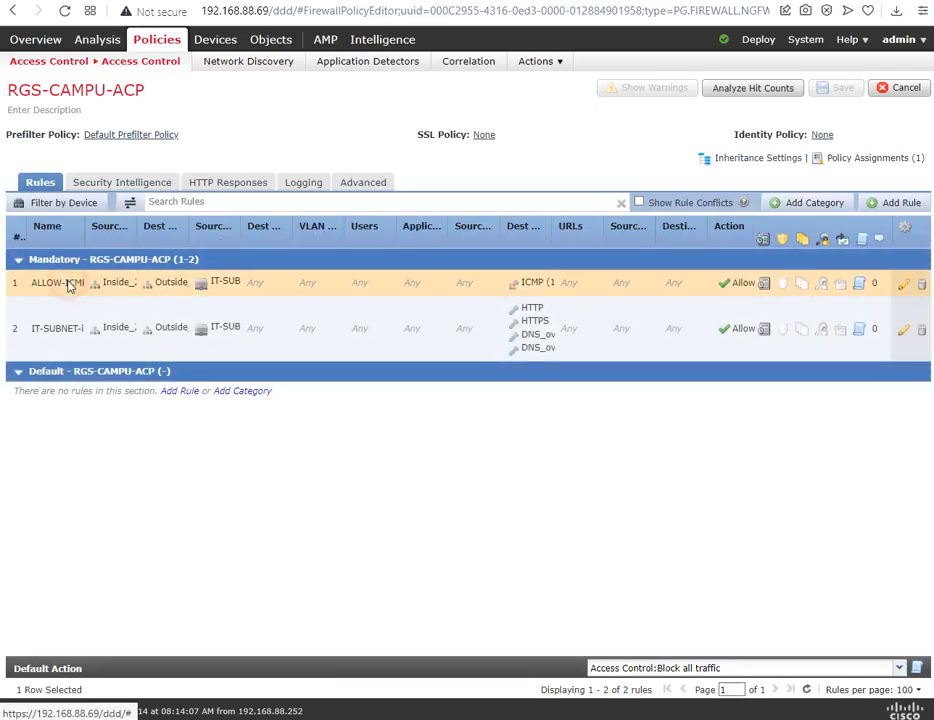
double_click(69, 285)
click(320, 253)
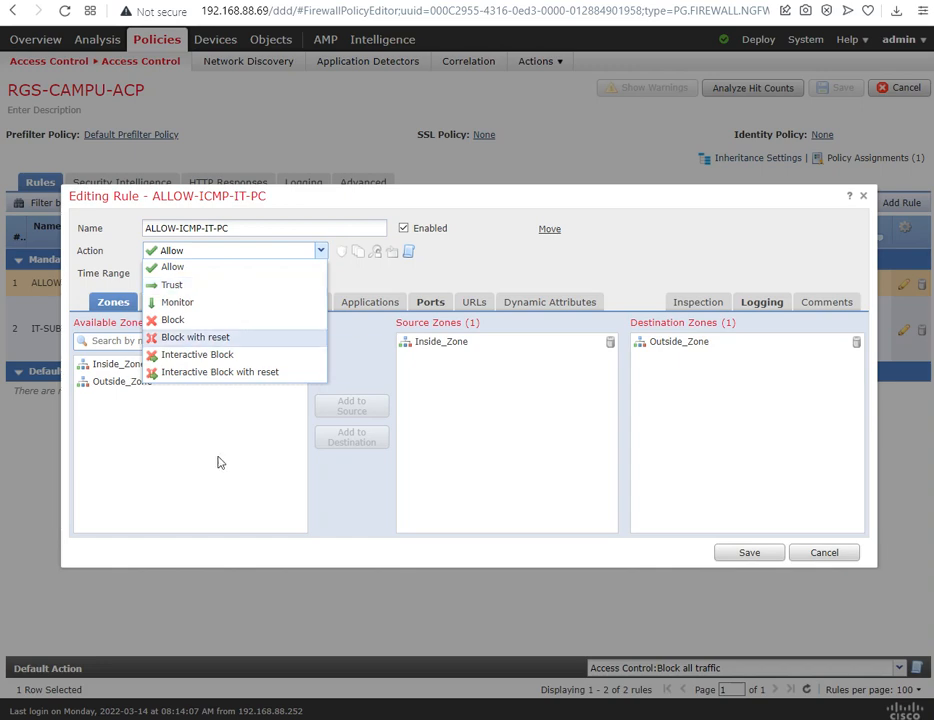
click(820, 555)
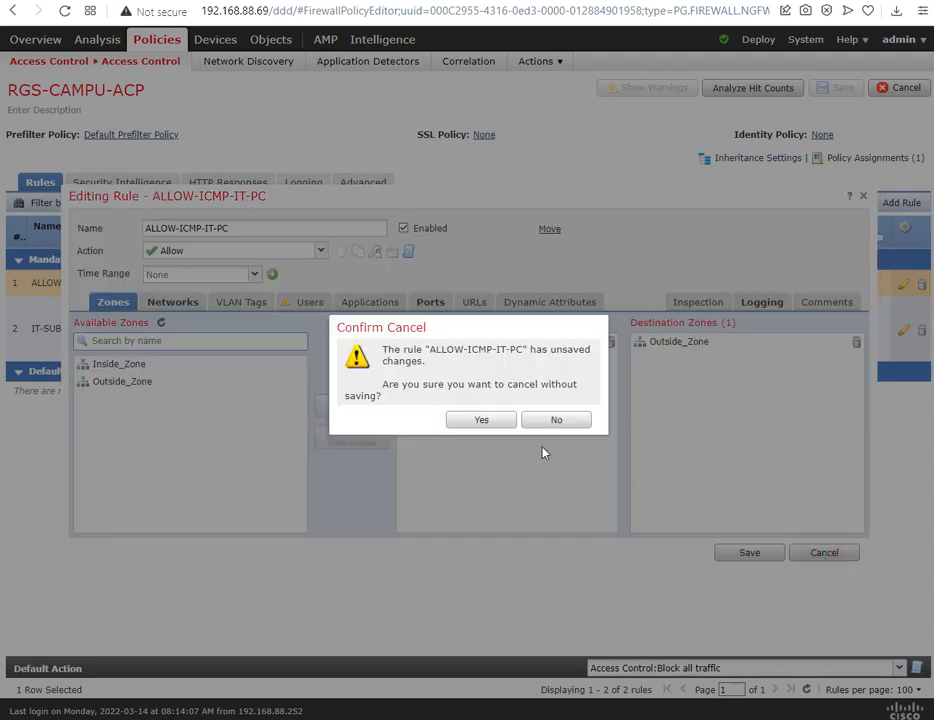
click(482, 421)
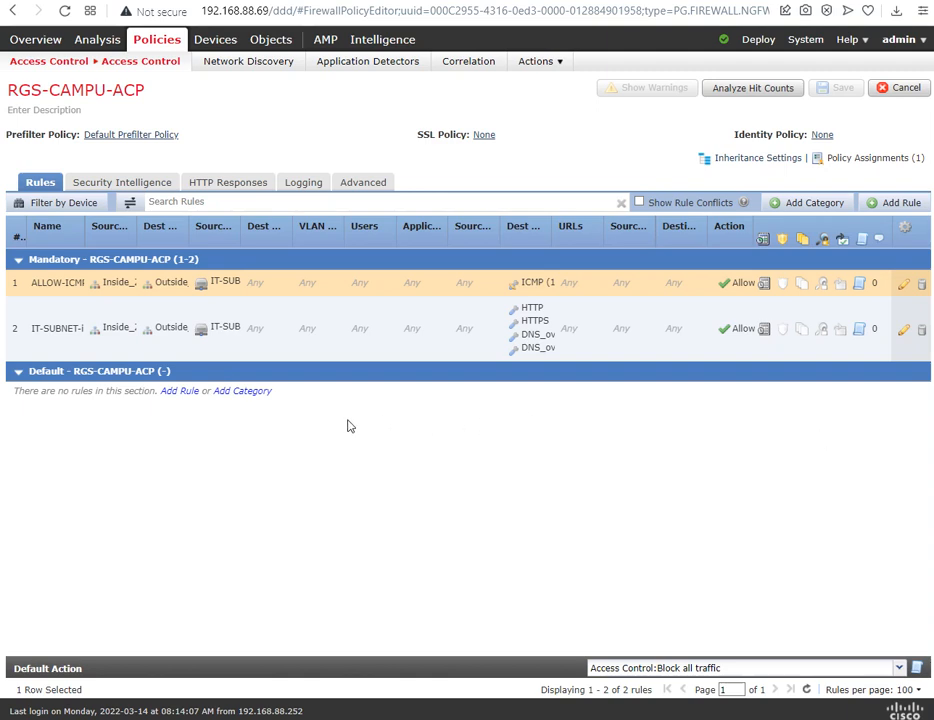
mouse_move(199, 135)
mouse_down()
mouse_move(131, 135)
mouse_move(206, 137)
mouse_up()
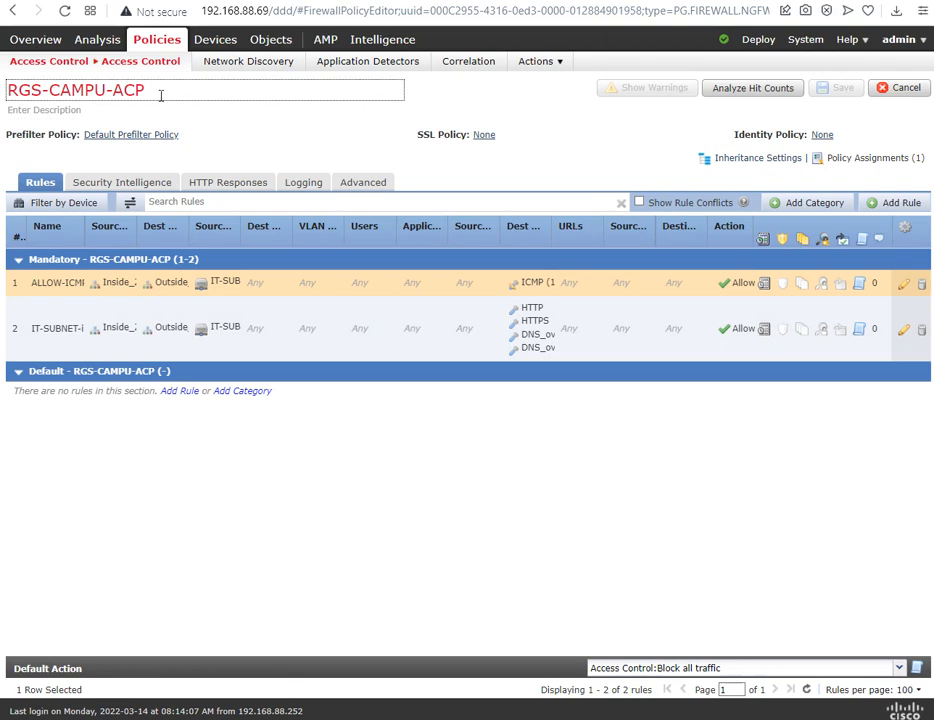
mouse_move(189, 140)
mouse_down()
mouse_move(131, 140)
mouse_move(200, 147)
mouse_up()
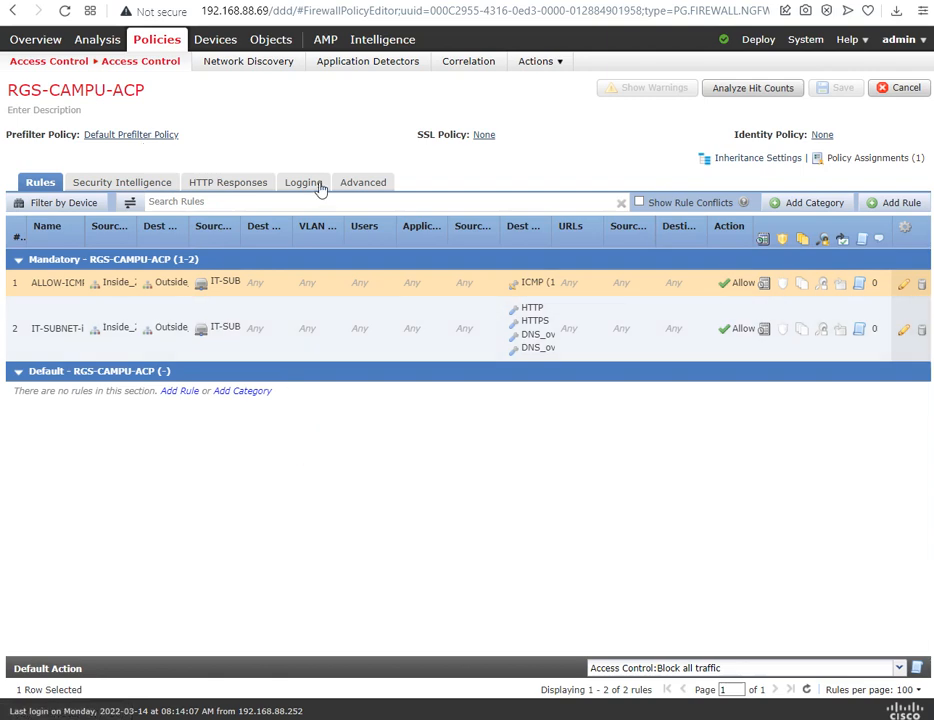
click(318, 130)
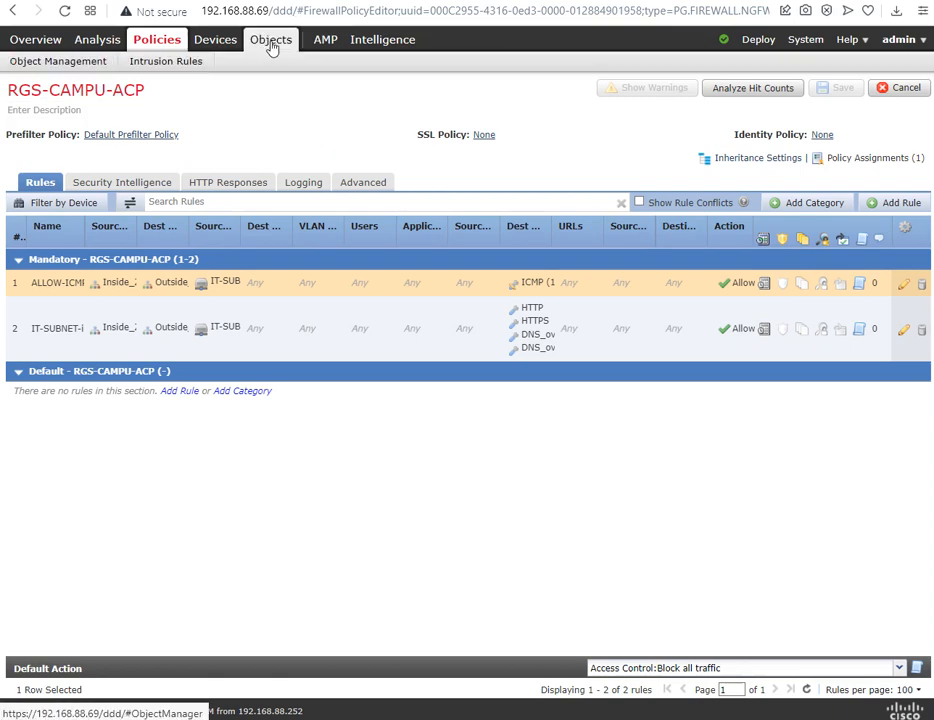
Step: Open the QoS policies, try a new policy with RGS-NGFW-PRI as its targeted device, and discard it
mouse_move(226, 44)
click(332, 63)
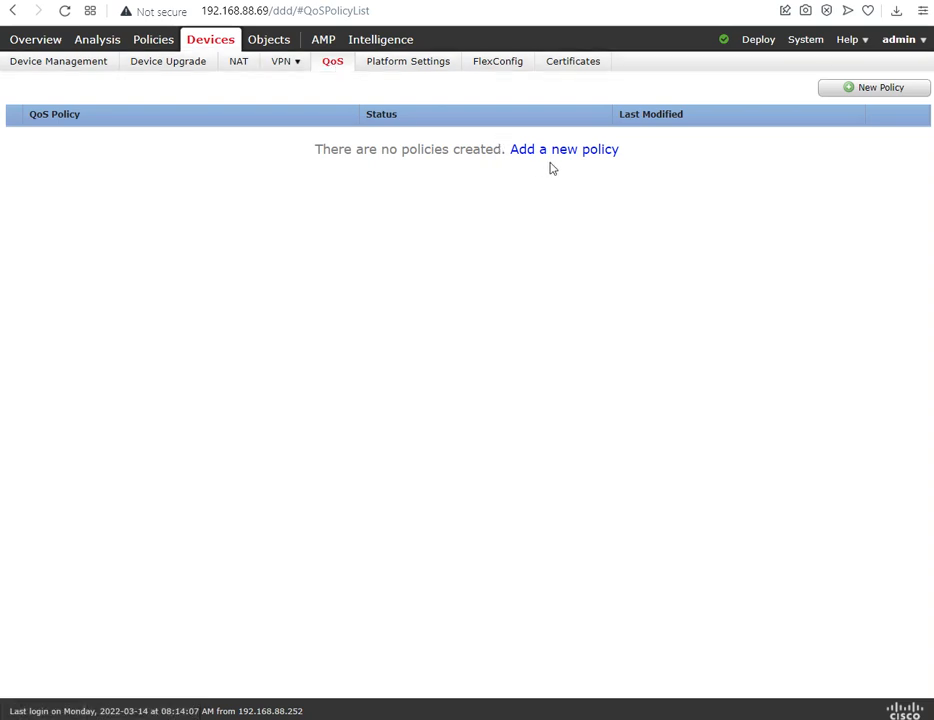
click(560, 153)
click(310, 316)
click(466, 386)
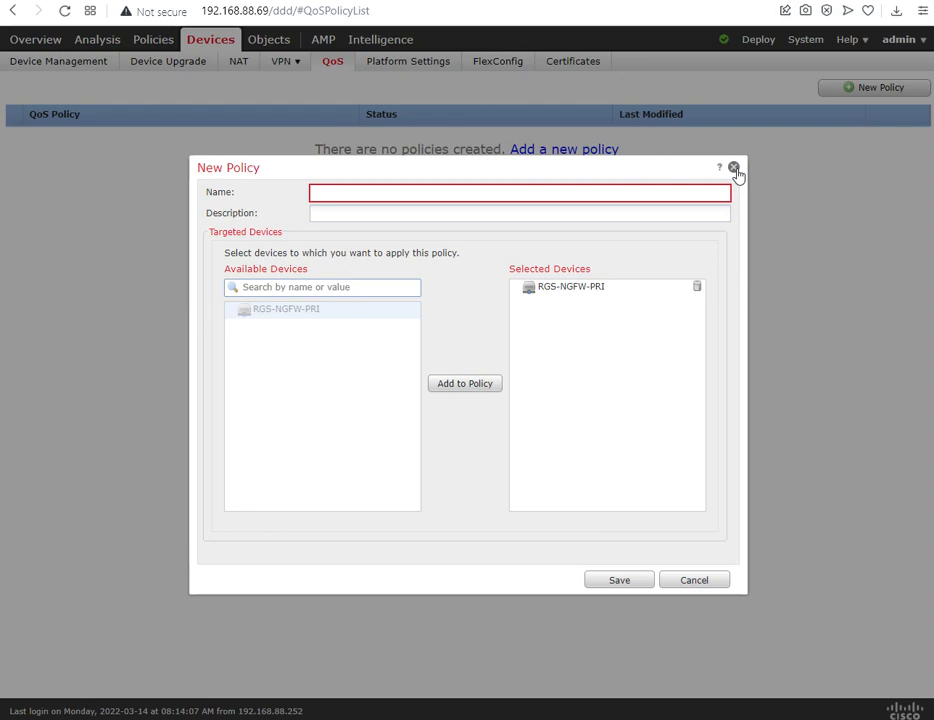
click(694, 579)
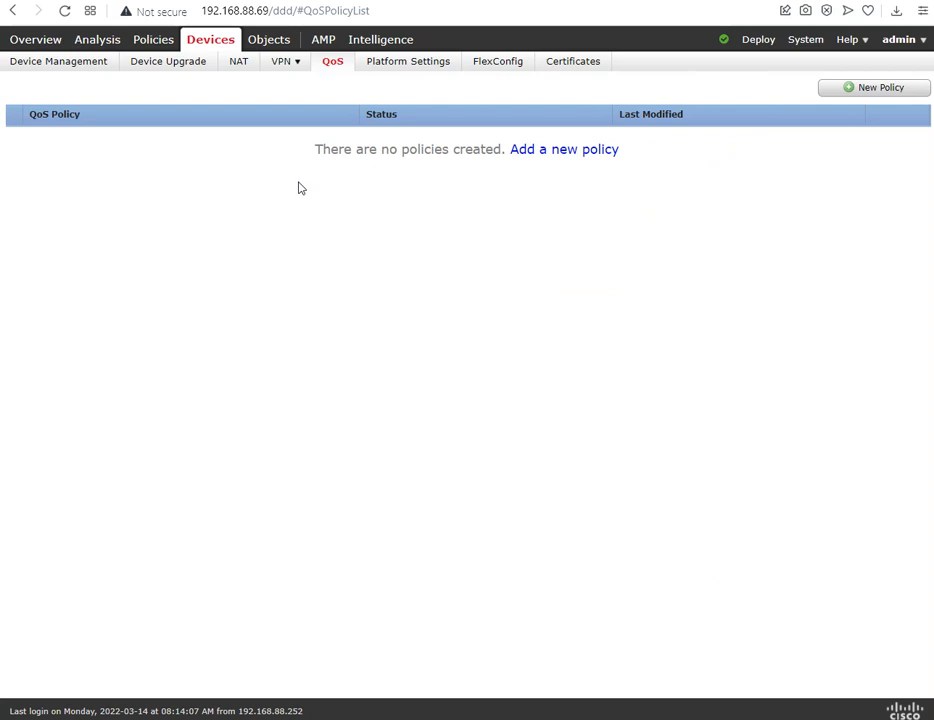
Step: Switch to the Cisco prefilter documentation and the lab topology to review them, and return to the QoS policies in Firepower Management Center
click(733, 1)
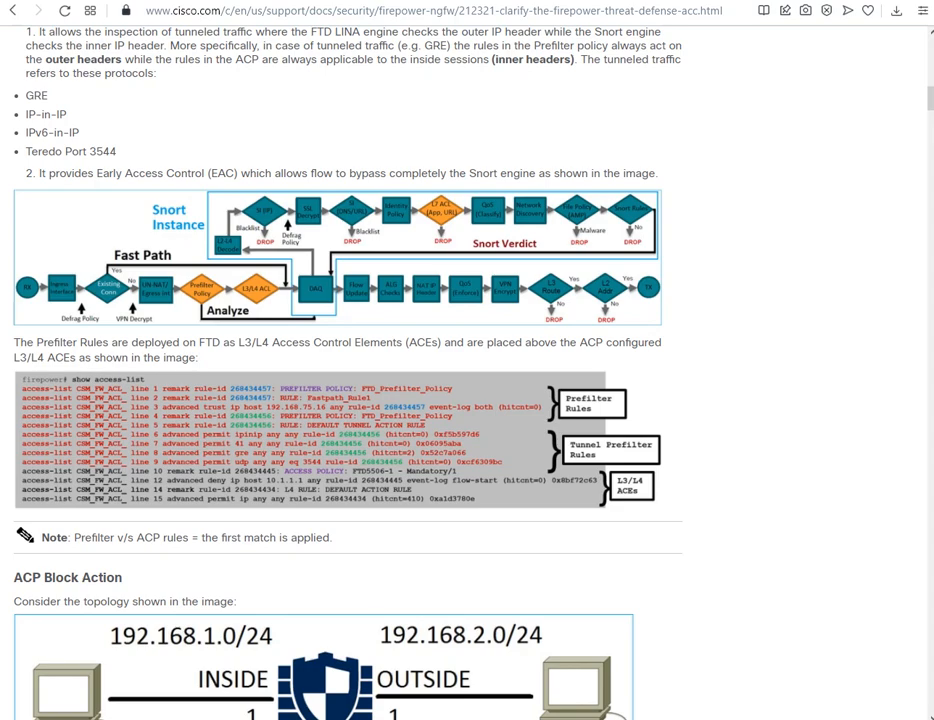
click(165, 0)
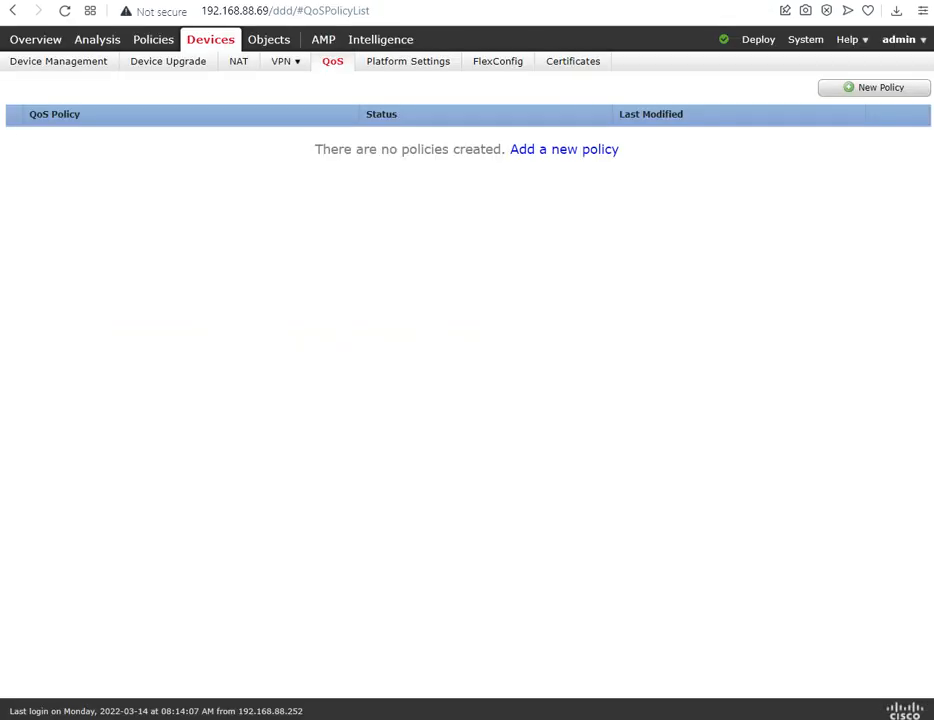
click(222, 3)
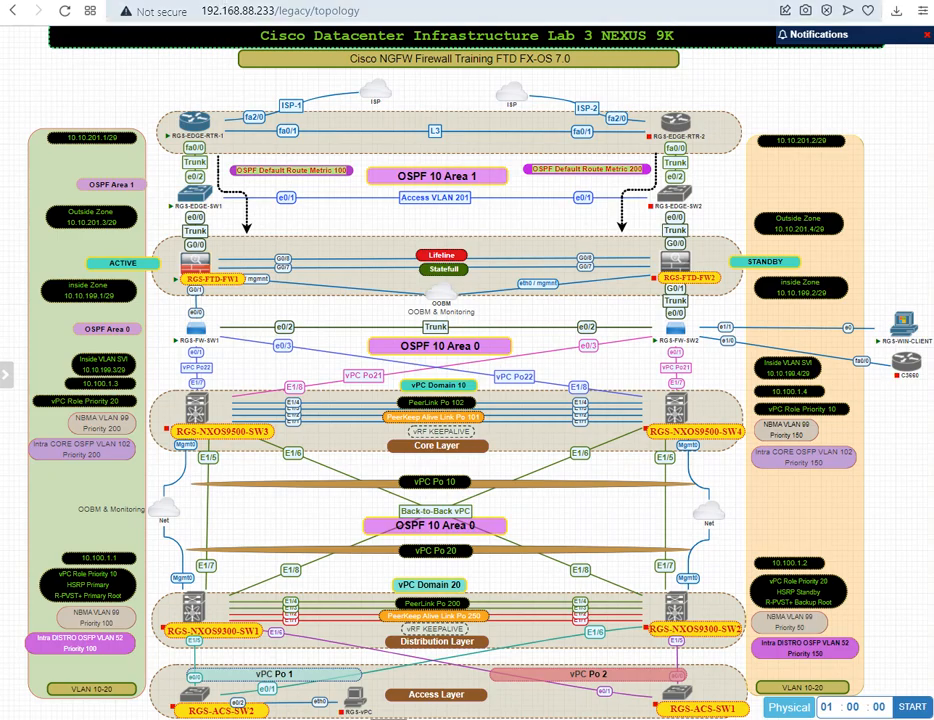
click(130, 3)
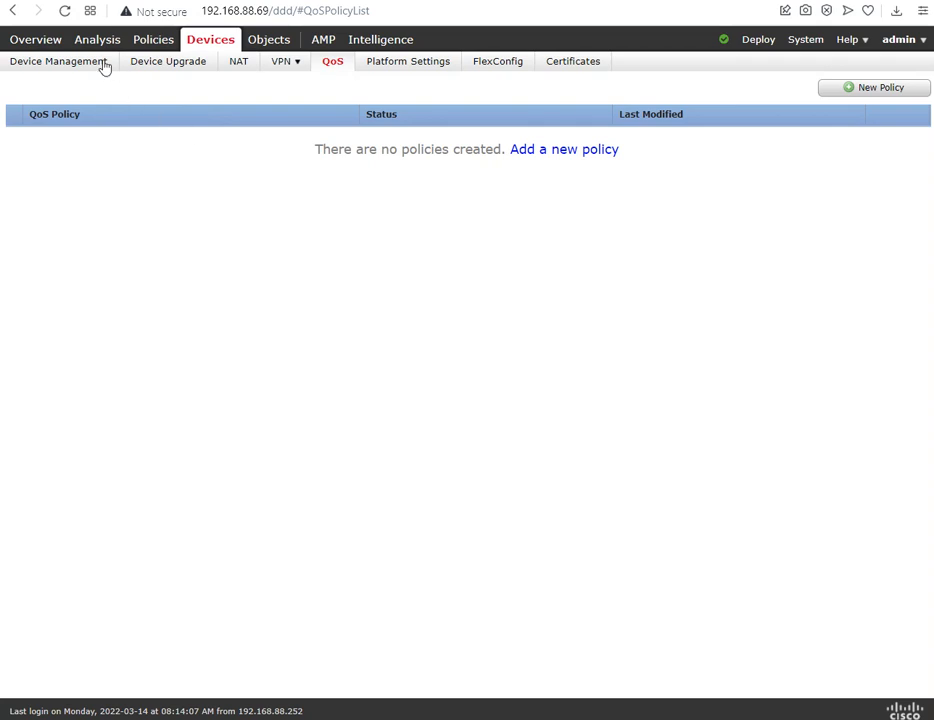
Step: Look through the network widgets of the Summary Dashboard and bring up the Special Policies.PNG image in Photos
click(55, 49)
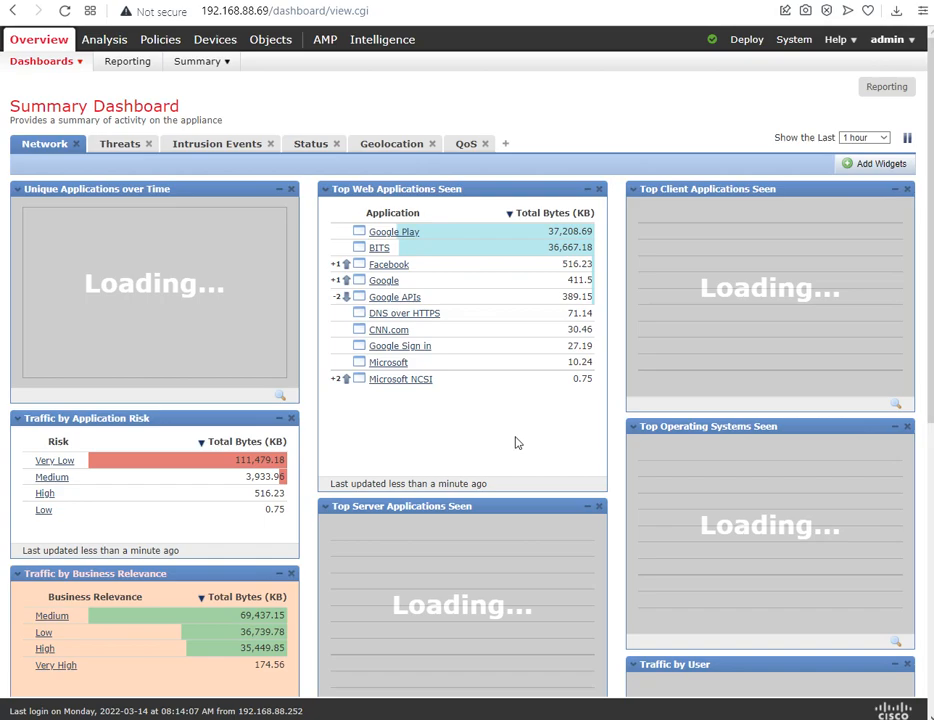
scroll(515, 442, down, 5)
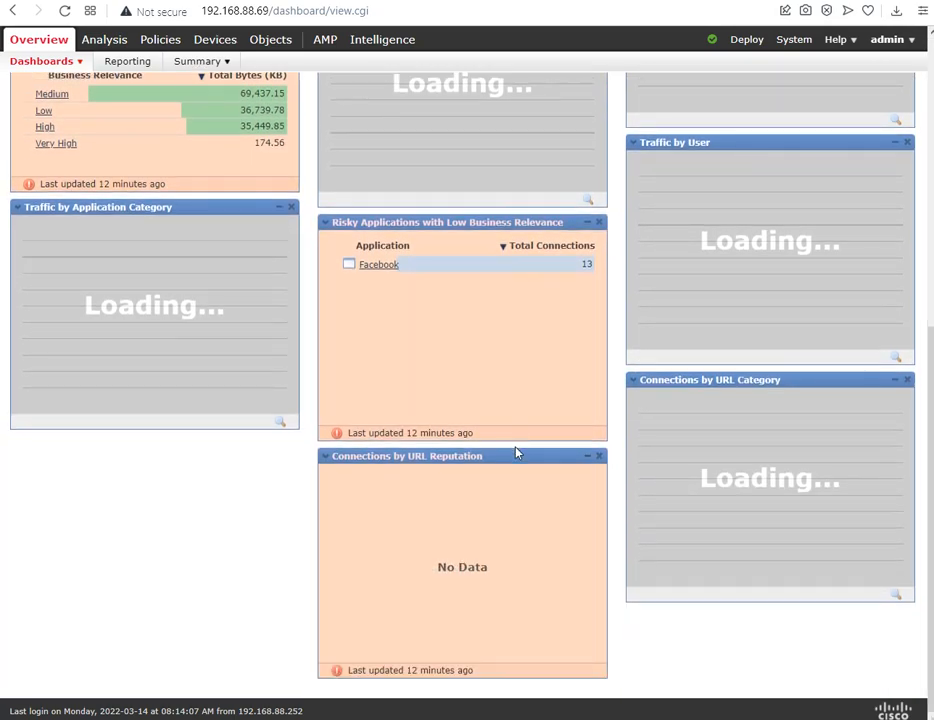
scroll(515, 452, up, 5)
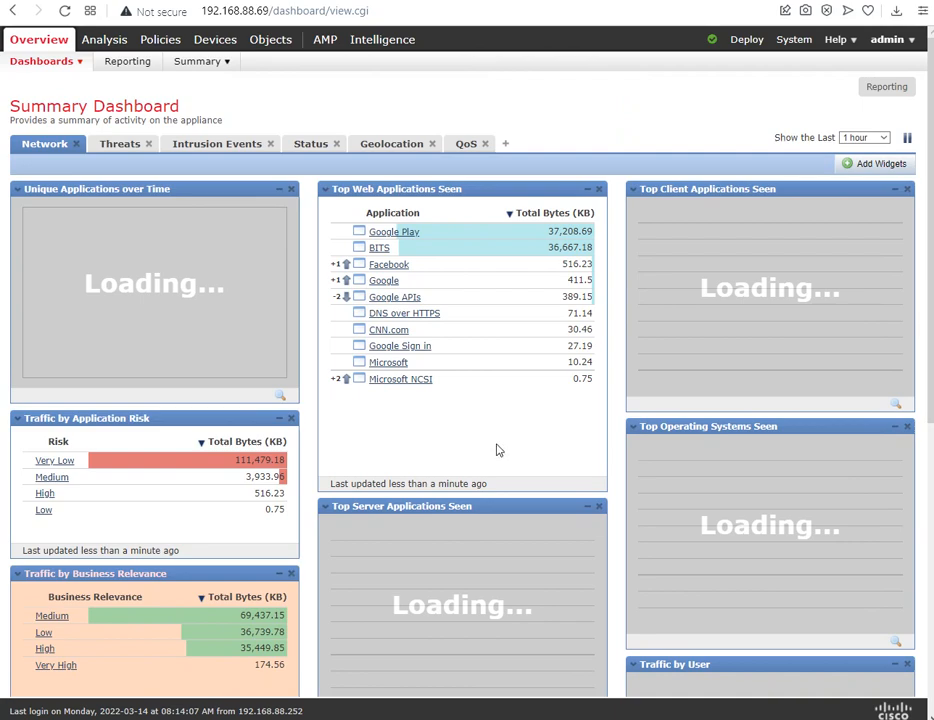
click(621, 718)
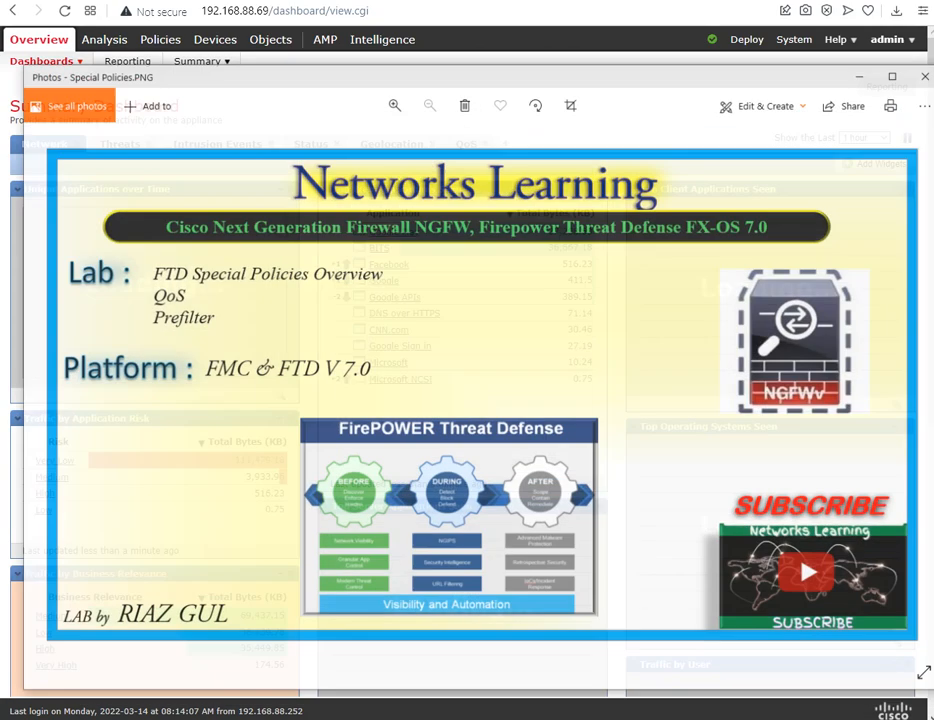